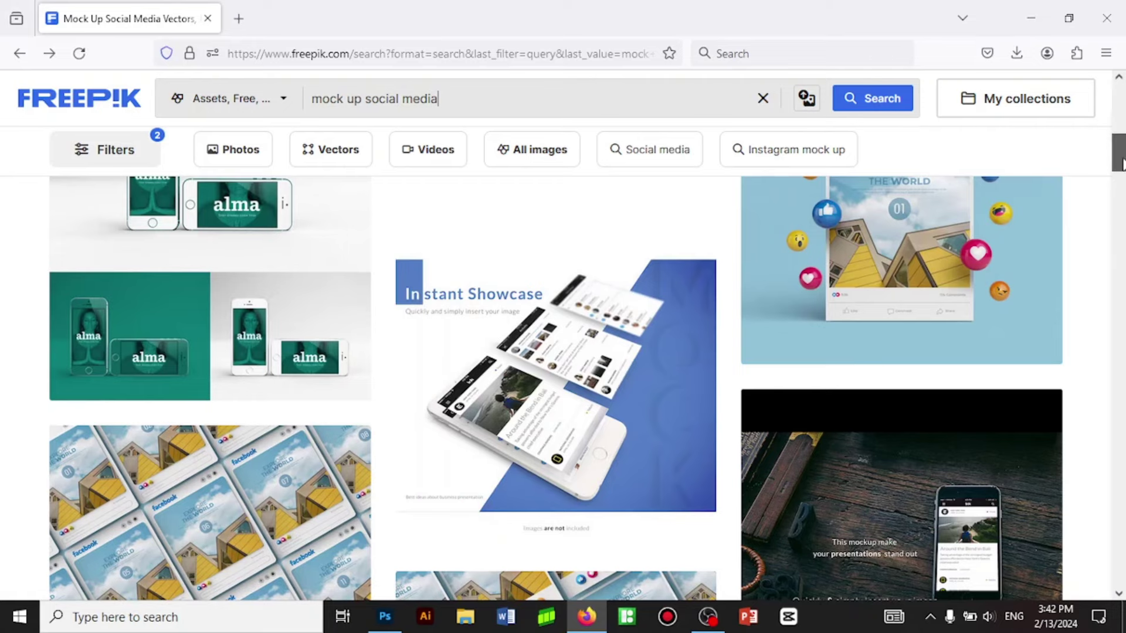
Step: Open a new browser tab and go to the Google homepage
{"action": "left_click_drag", "start_coordinate": [1121, 164], "coordinate": [1121, 128]}
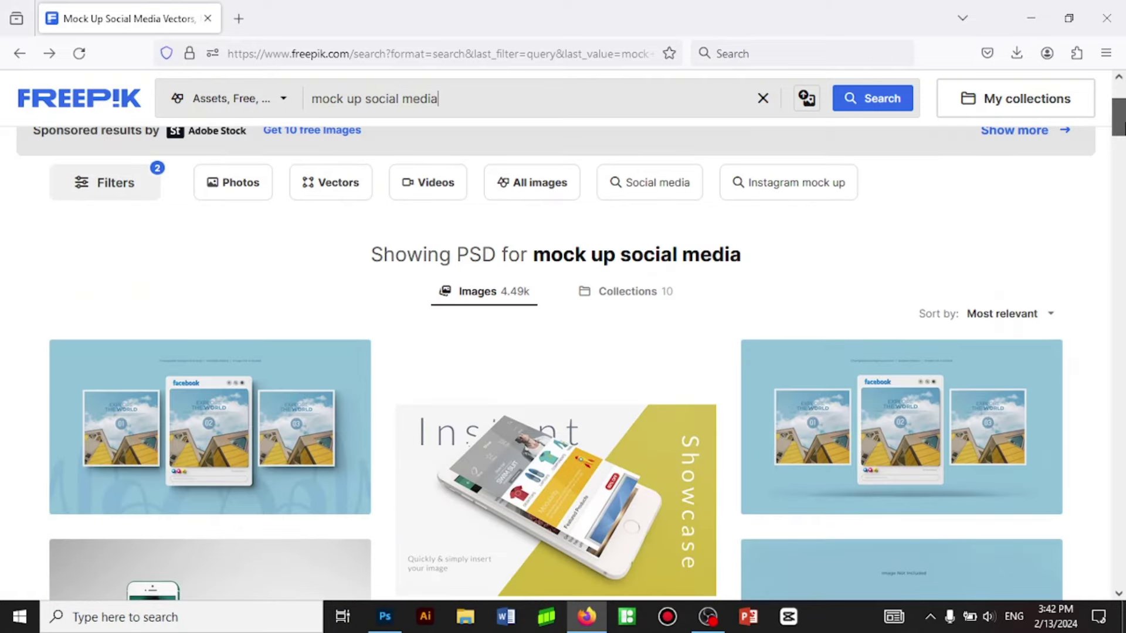
{"action": "left_click_drag", "start_coordinate": [1119, 117], "coordinate": [1122, 208]}
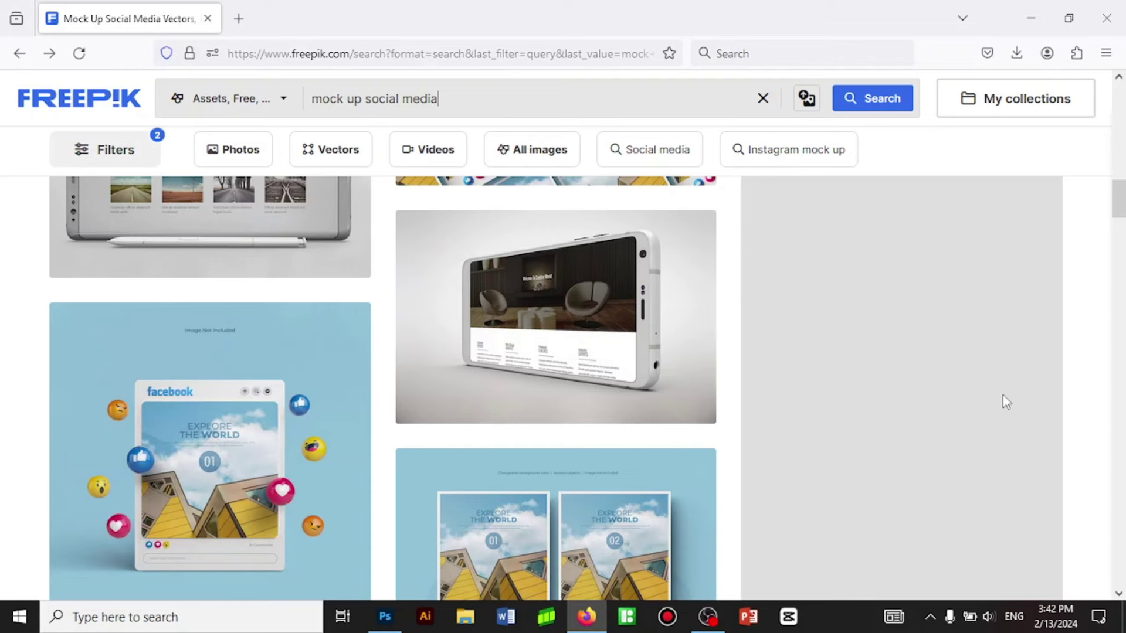
{"action": "left_click", "coordinate": [238, 22]}
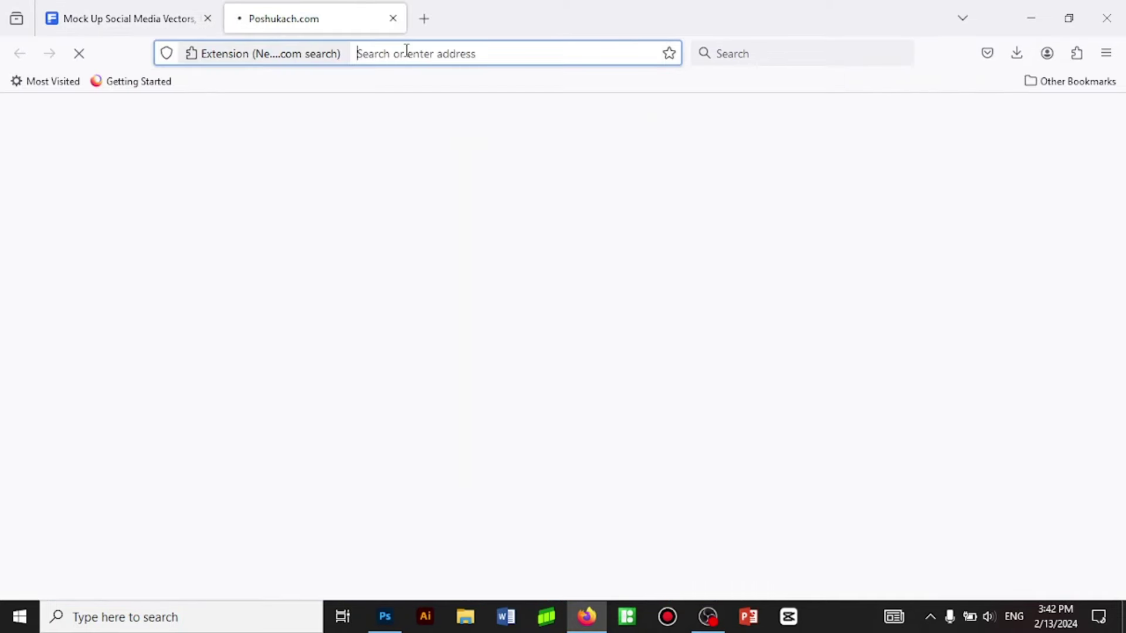
{"action": "type", "text": "goo"}
{"action": "left_click", "coordinate": [238, 18]}
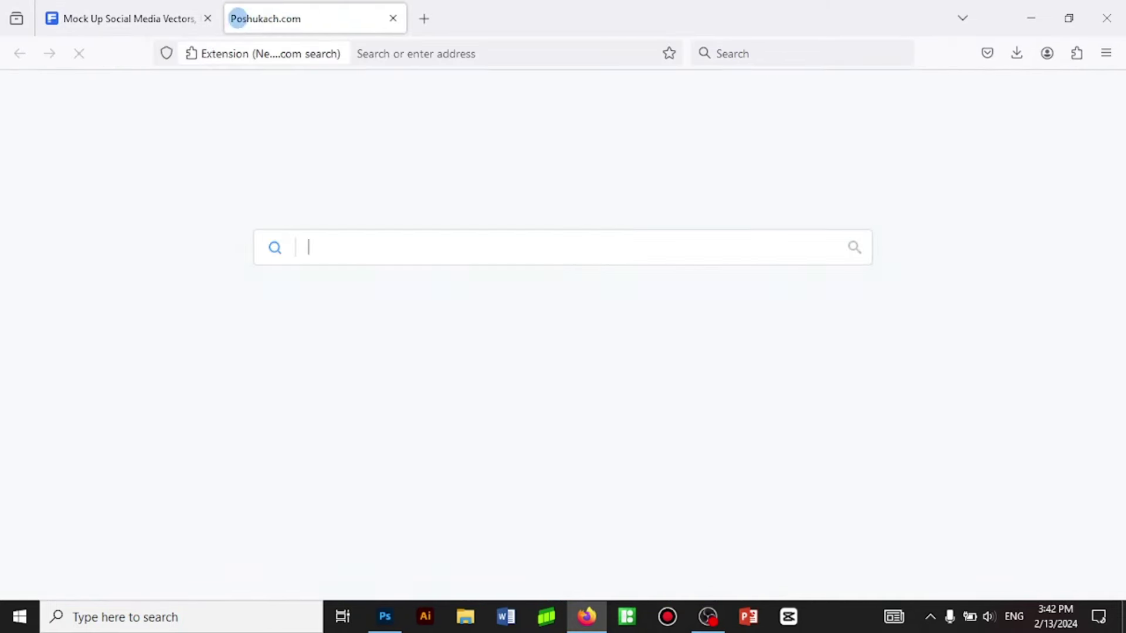
{"action": "left_click", "coordinate": [471, 54]}
{"action": "type", "text": "google.com"}
{"action": "key", "text": "Return"}
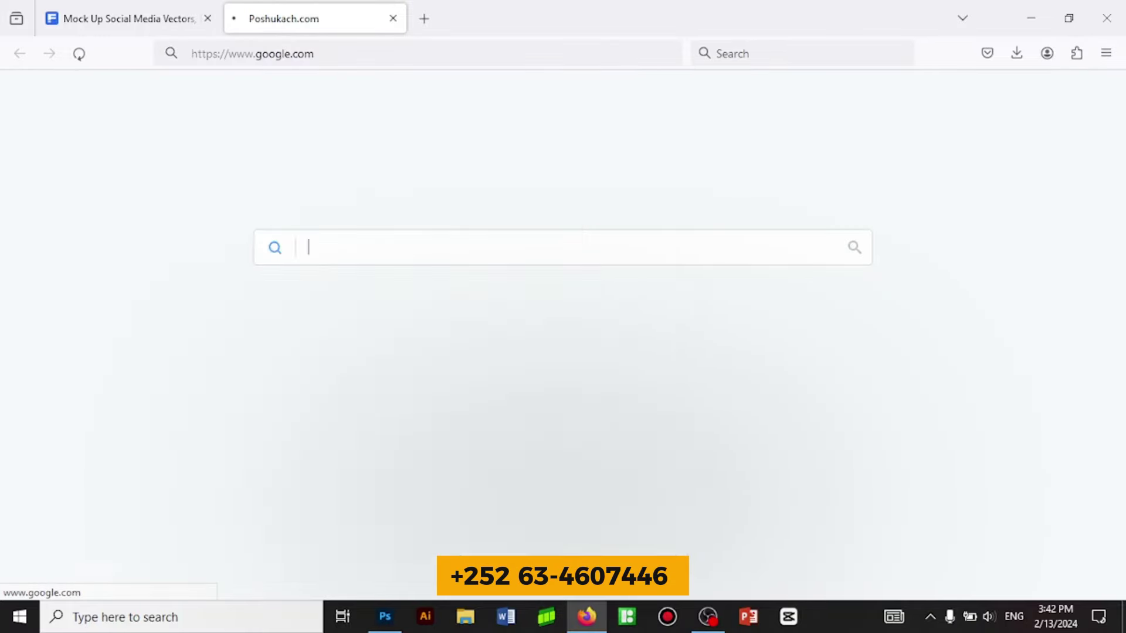
Step: Search Google for 'freepik', correcting the typo 'freeepik'
{"action": "type", "text": "freeepik"}
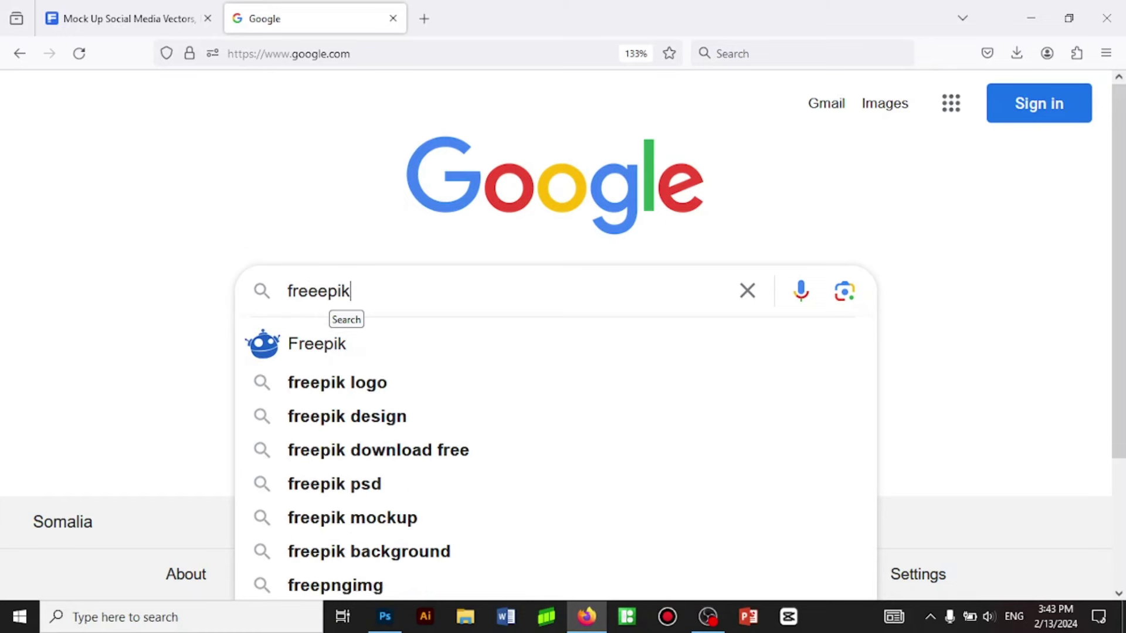
{"action": "key", "text": "BackSpace"}
{"action": "key", "text": "Return"}
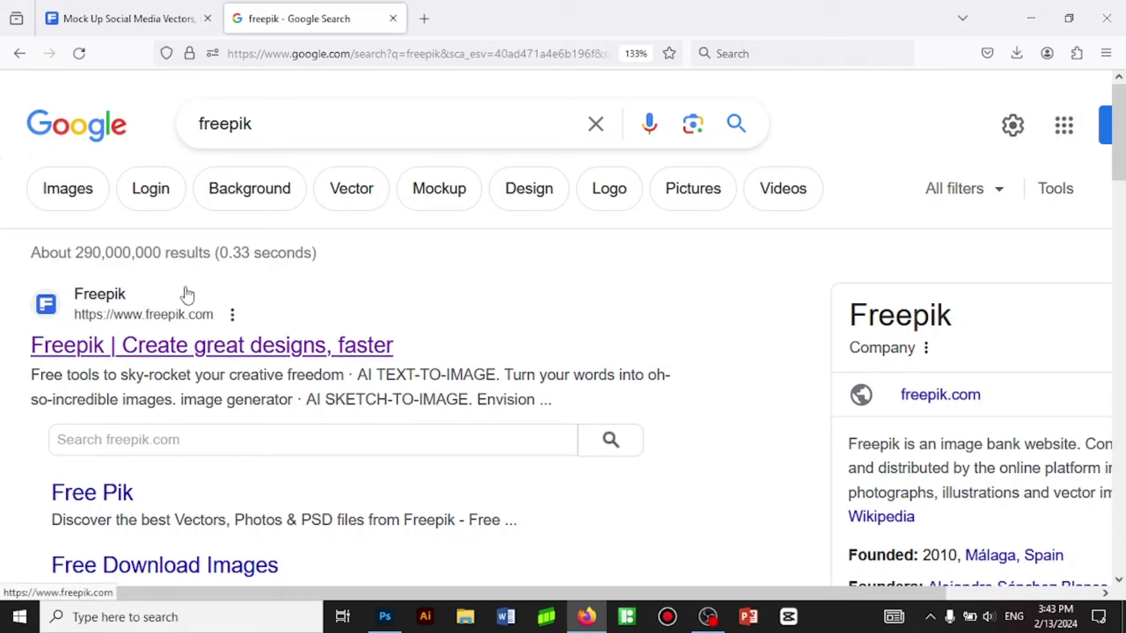
Step: Open the Freepik website and restrict its Assets search to free PSD files
{"action": "left_click", "coordinate": [121, 357]}
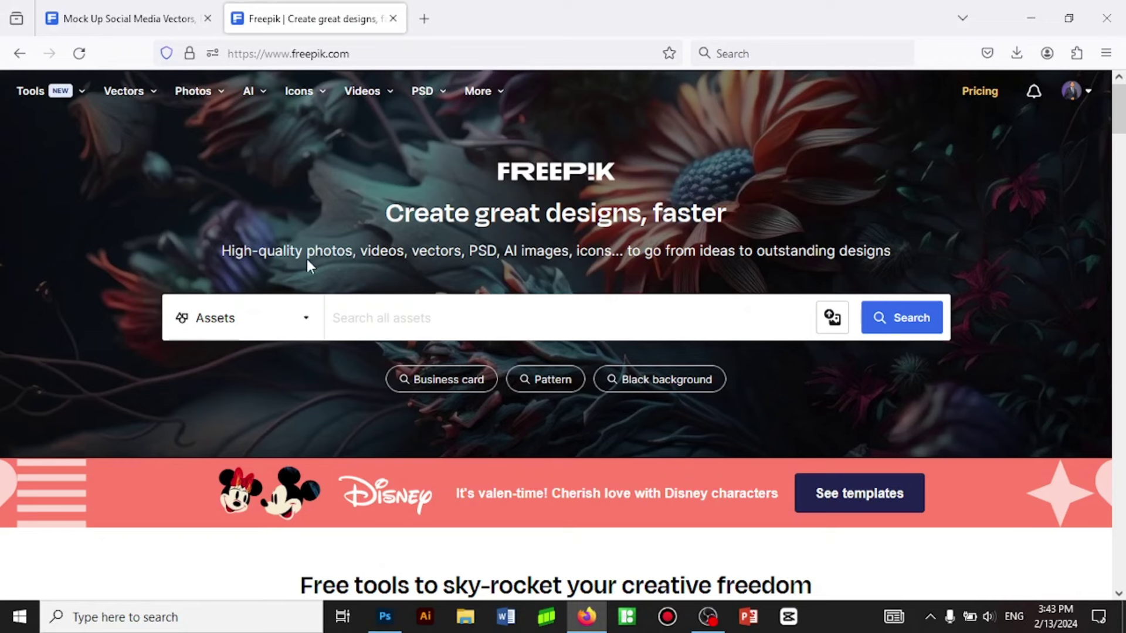
{"action": "left_click", "coordinate": [307, 320]}
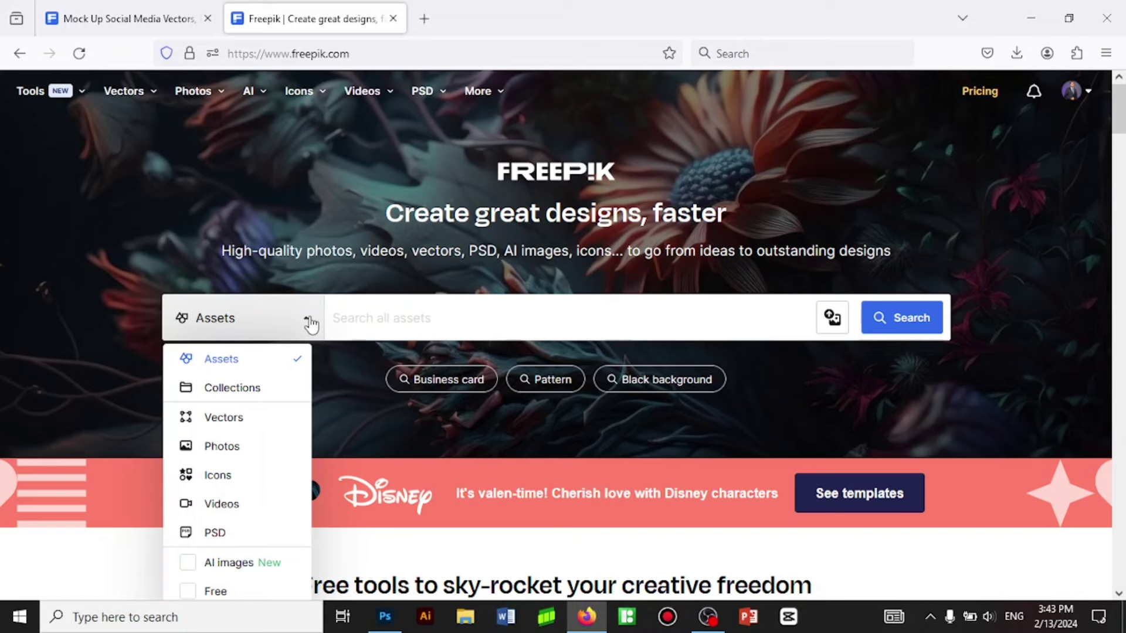
{"action": "left_click", "coordinate": [216, 534]}
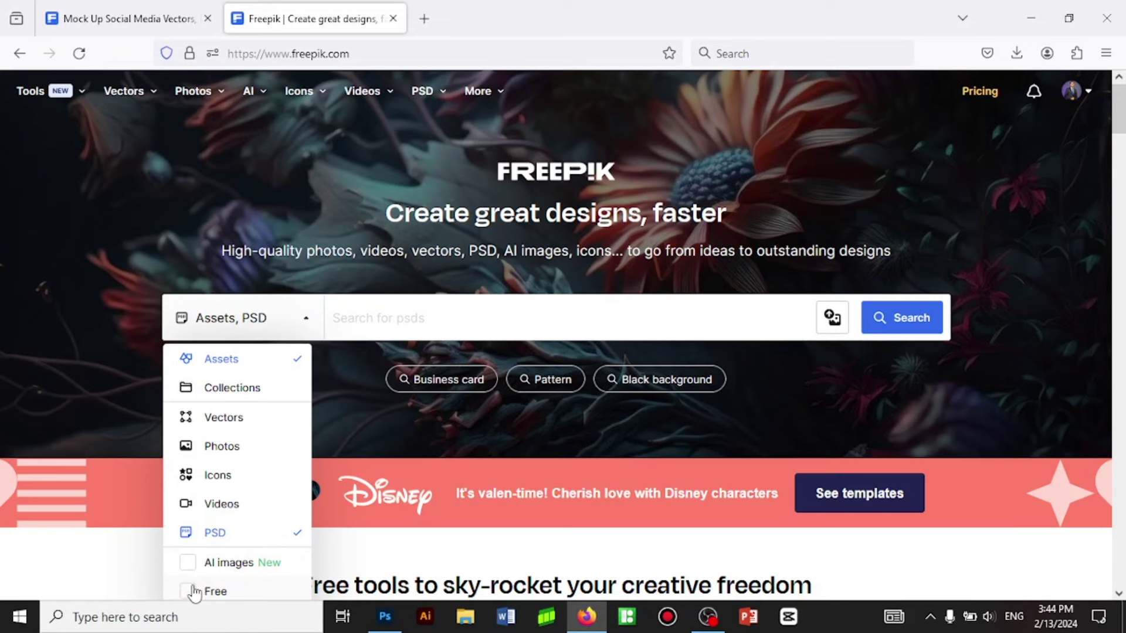
{"action": "left_click", "coordinate": [188, 592]}
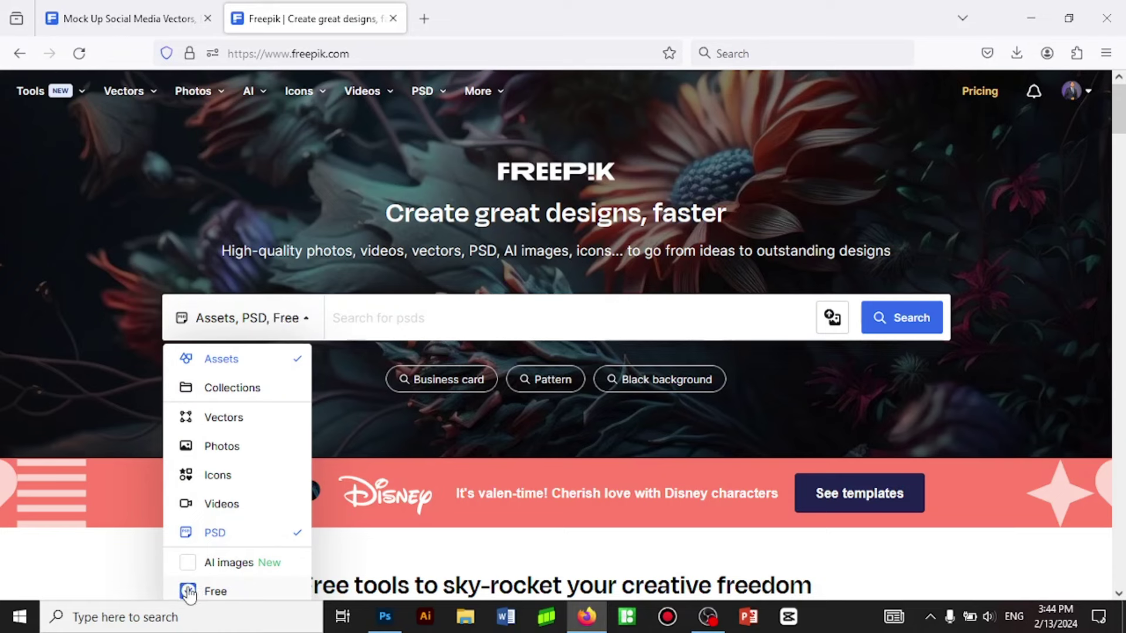
Step: Search Freepik for 'mockup social media'
{"action": "left_click", "coordinate": [410, 318]}
{"action": "type", "text": "moc"}
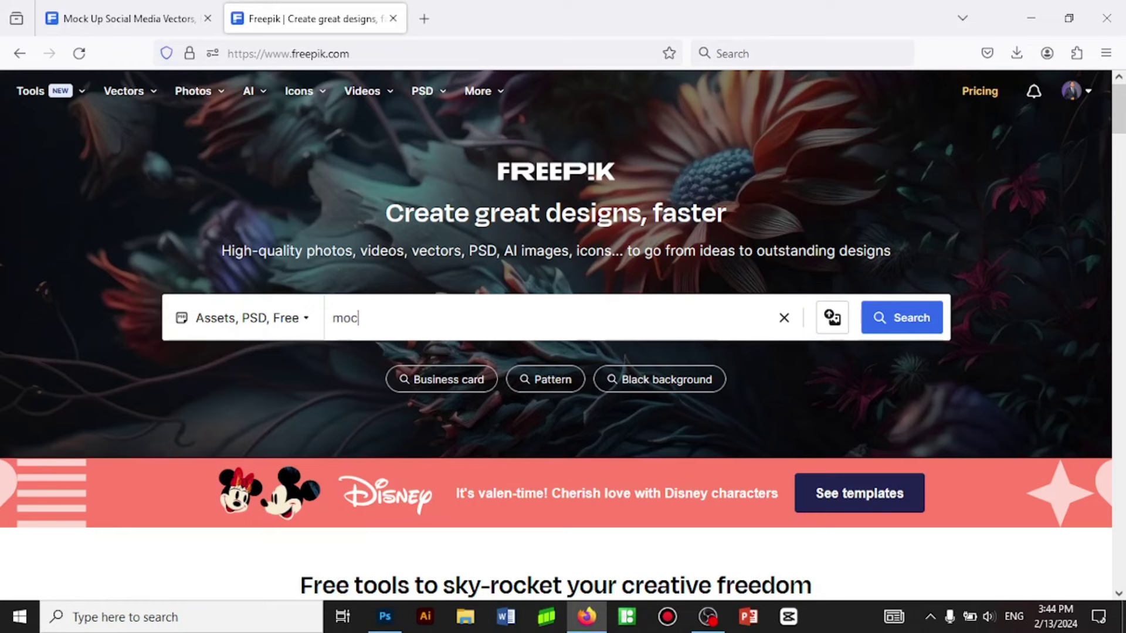
{"action": "type", "text": "kup"}
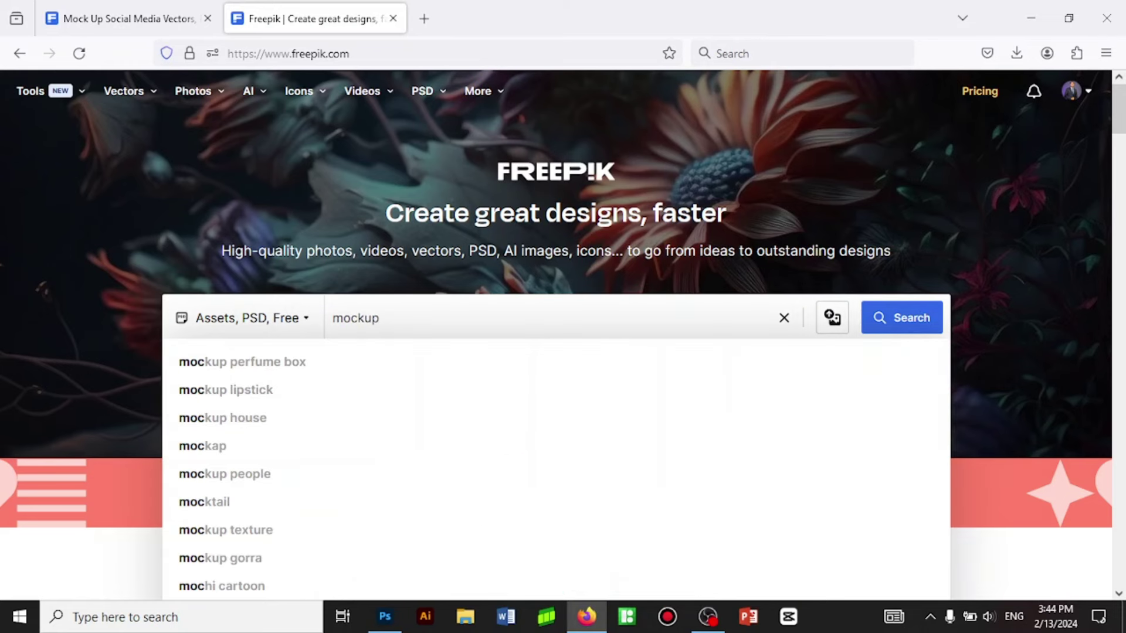
{"action": "type", "text": " social"}
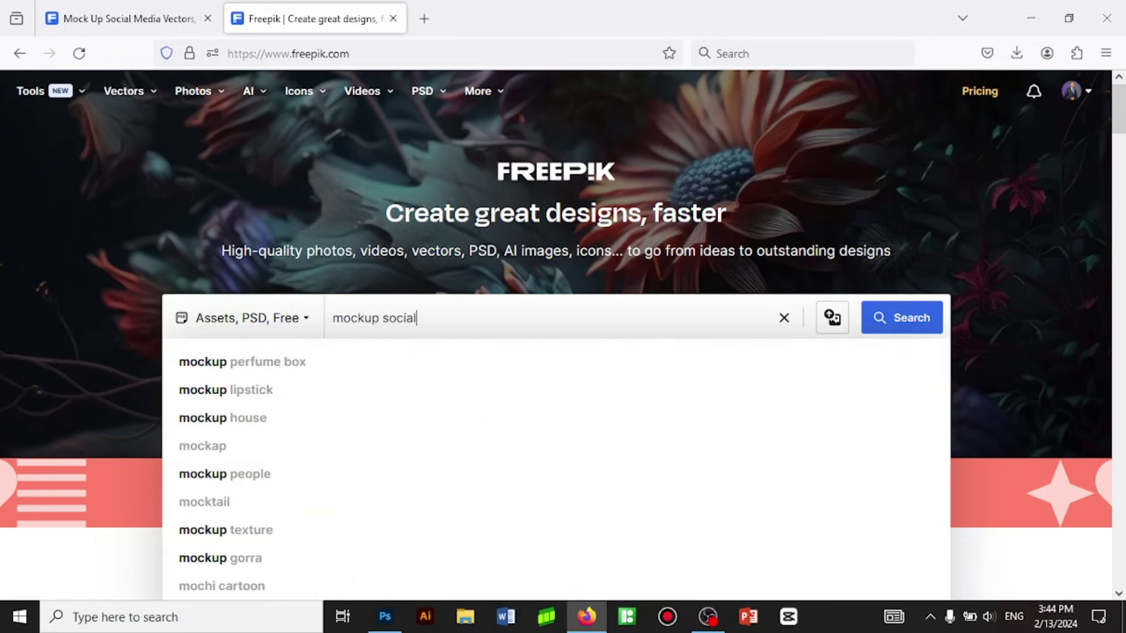
{"action": "type", "text": " media"}
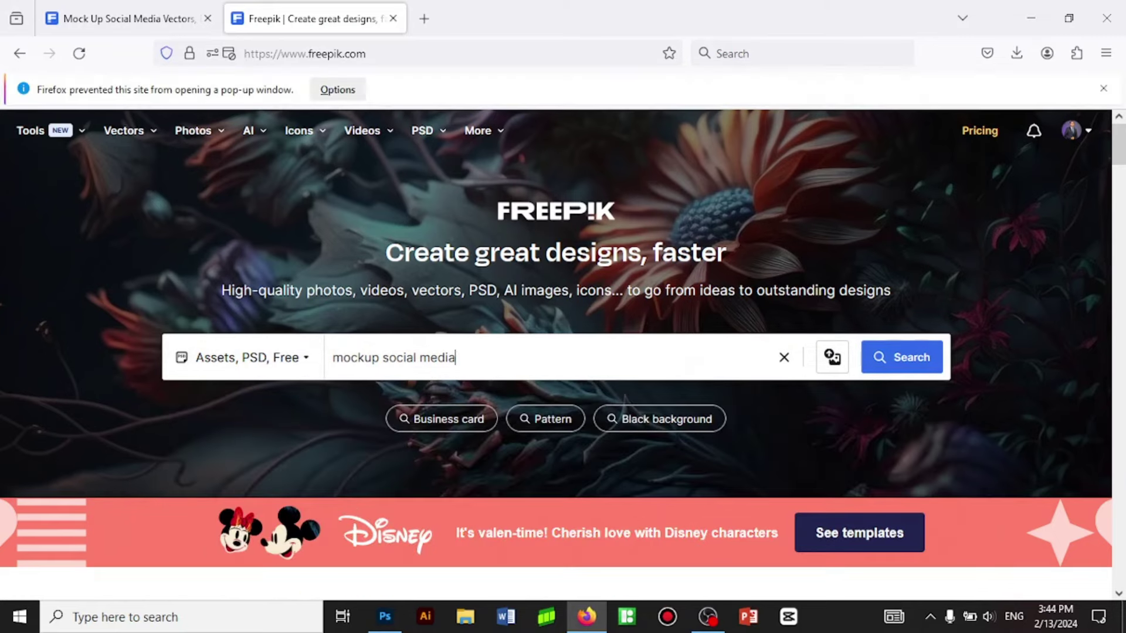
{"action": "key", "text": "Return"}
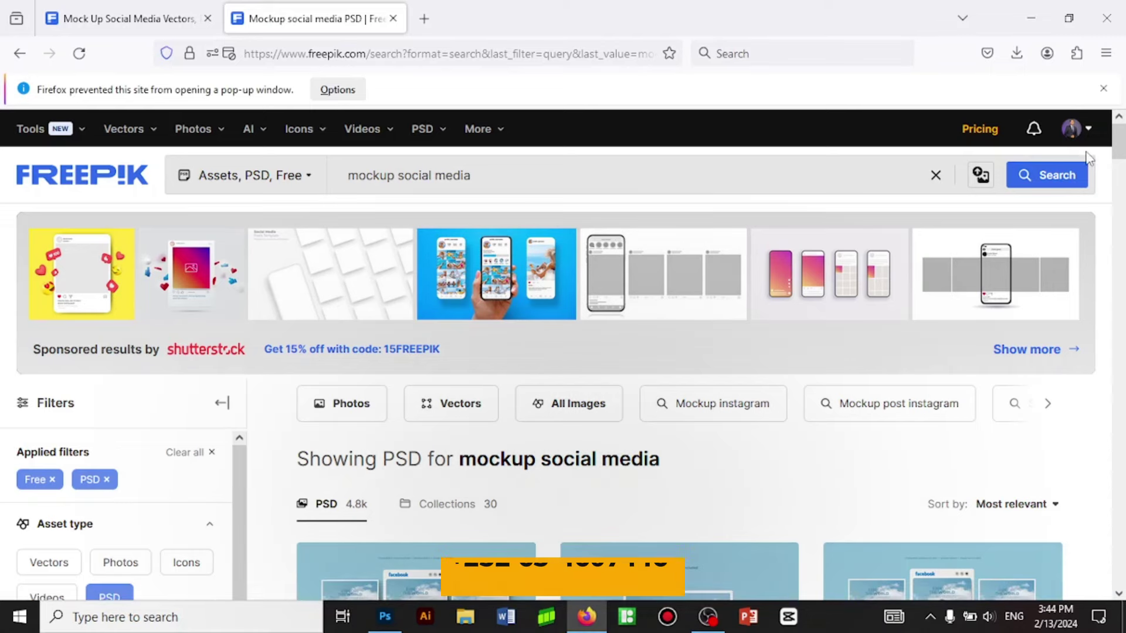
Step: Scroll through the results grid to browse the Facebook post mockup designs
{"action": "scroll", "coordinate": [1119, 149], "scroll_direction": "down", "scroll_amount": 1}
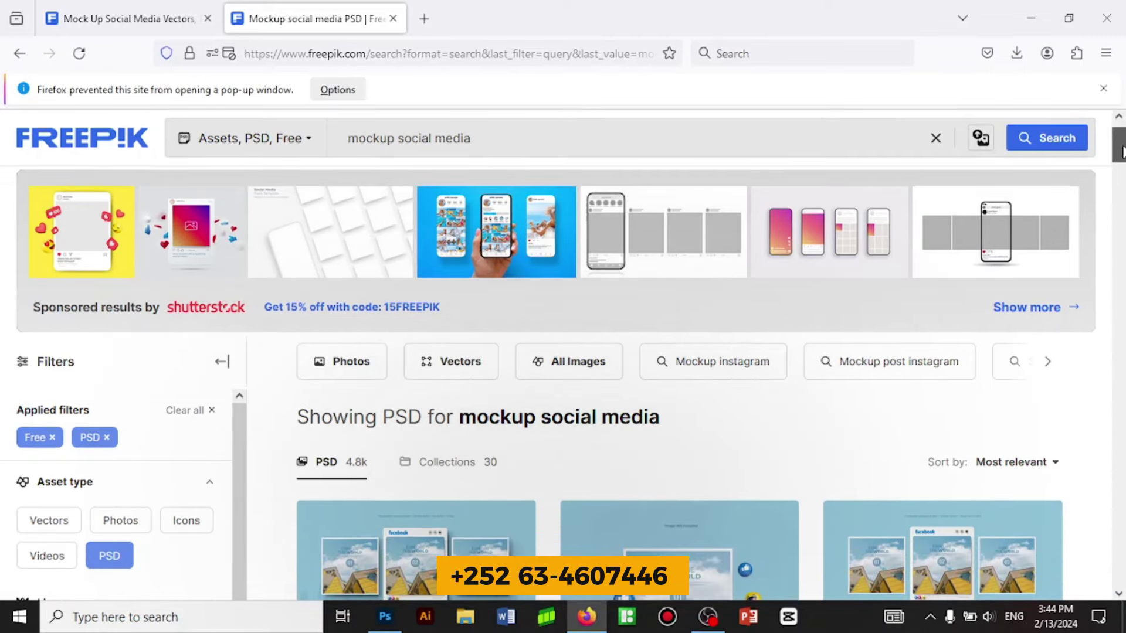
{"action": "scroll", "coordinate": [1119, 149], "scroll_direction": "down", "scroll_amount": 3}
{"action": "scroll", "coordinate": [1120, 164], "scroll_direction": "down", "scroll_amount": 4}
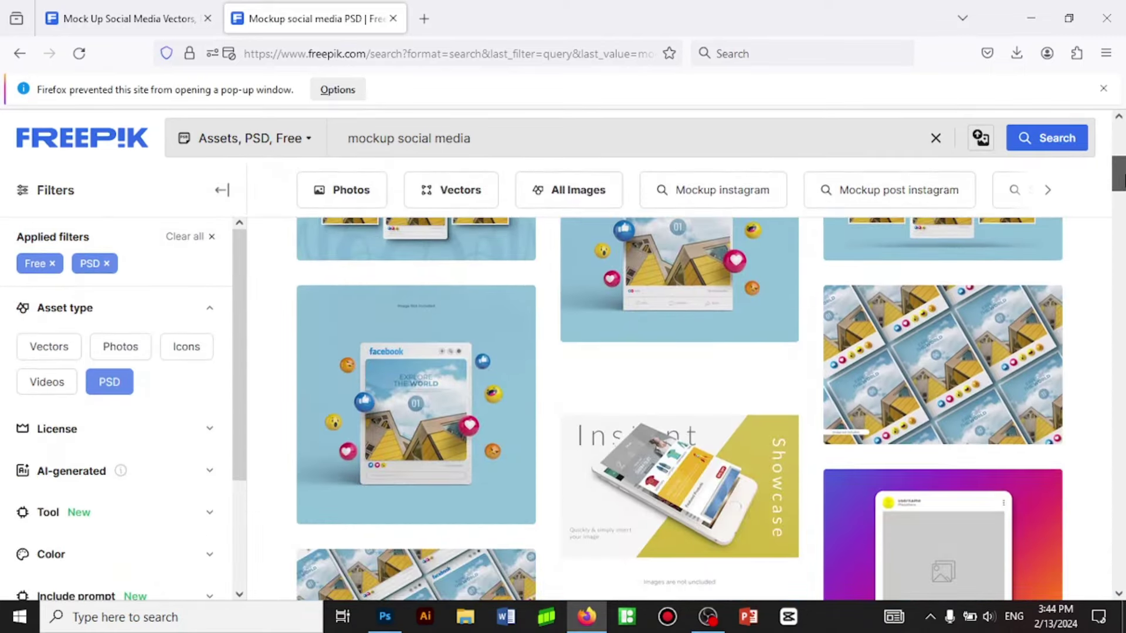
{"action": "scroll", "coordinate": [1120, 176], "scroll_direction": "down", "scroll_amount": 3}
{"action": "scroll", "coordinate": [1120, 175], "scroll_direction": "down", "scroll_amount": 2}
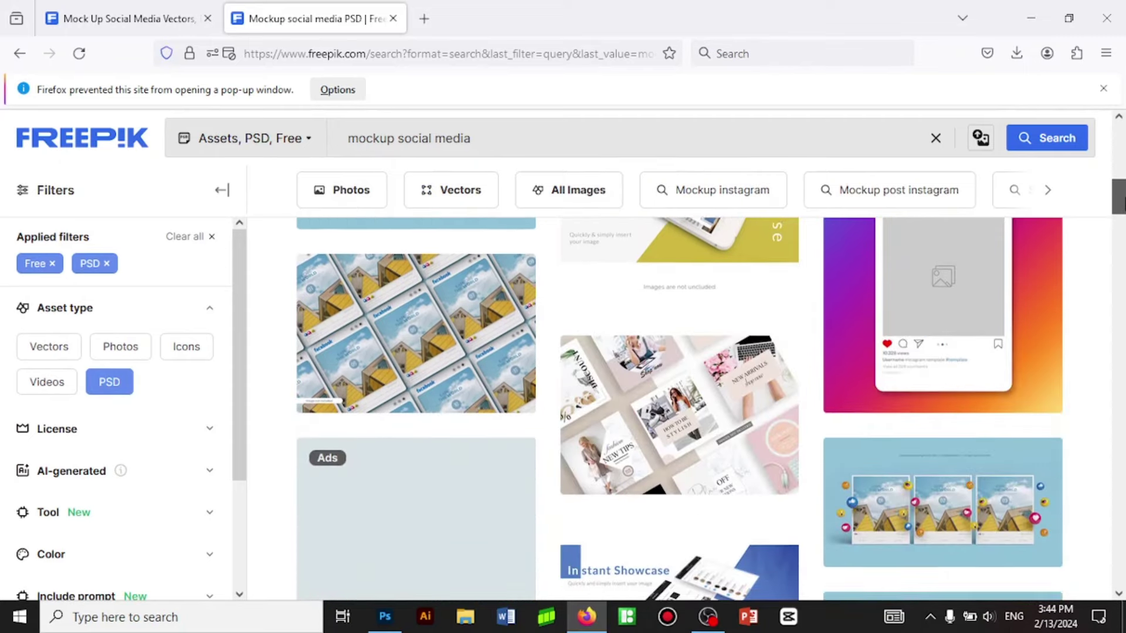
{"action": "scroll", "coordinate": [1120, 176], "scroll_direction": "down", "scroll_amount": 2}
{"action": "scroll", "coordinate": [1120, 176], "scroll_direction": "down", "scroll_amount": 2}
{"action": "scroll", "coordinate": [679, 409], "scroll_direction": "down", "scroll_amount": 2}
{"action": "scroll", "coordinate": [679, 409], "scroll_direction": "down", "scroll_amount": 3}
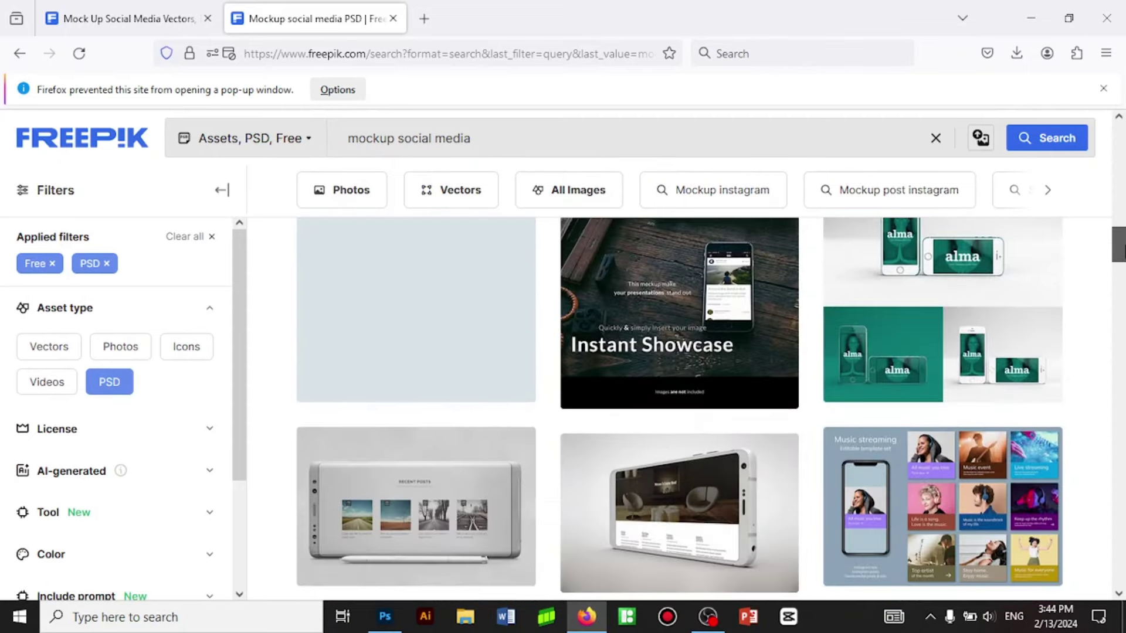
{"action": "scroll", "coordinate": [679, 409], "scroll_direction": "down", "scroll_amount": 3}
{"action": "scroll", "coordinate": [679, 408], "scroll_direction": "down", "scroll_amount": 1}
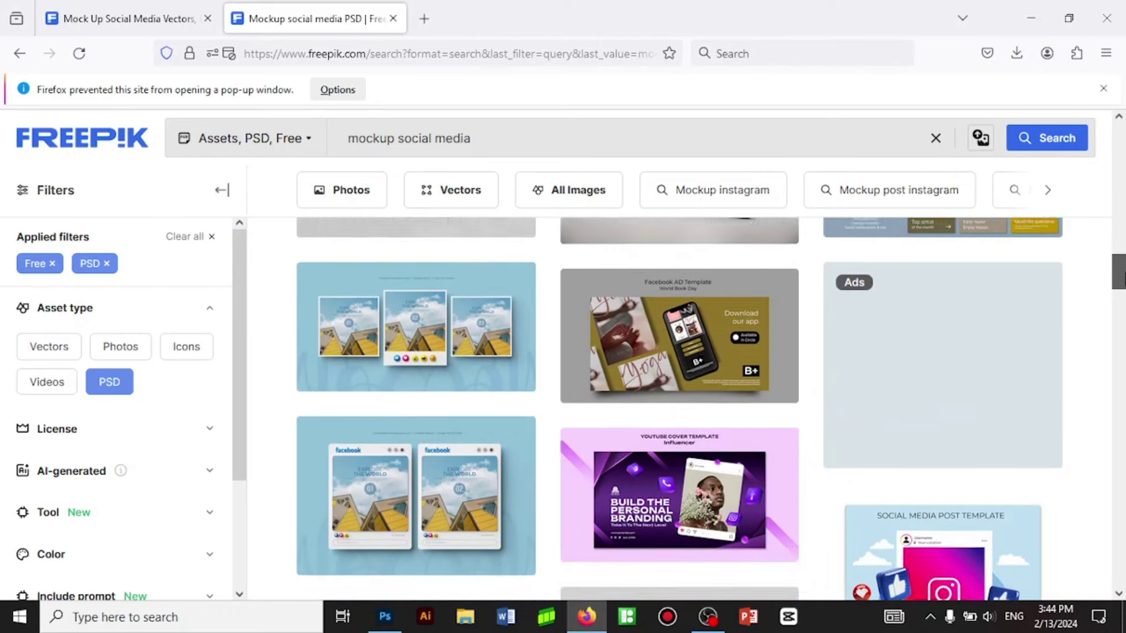
{"action": "scroll", "coordinate": [679, 409], "scroll_direction": "down", "scroll_amount": 3}
{"action": "scroll", "coordinate": [679, 408], "scroll_direction": "down", "scroll_amount": 3}
{"action": "left_click_drag", "start_coordinate": [1122, 307], "coordinate": [1090, 184]}
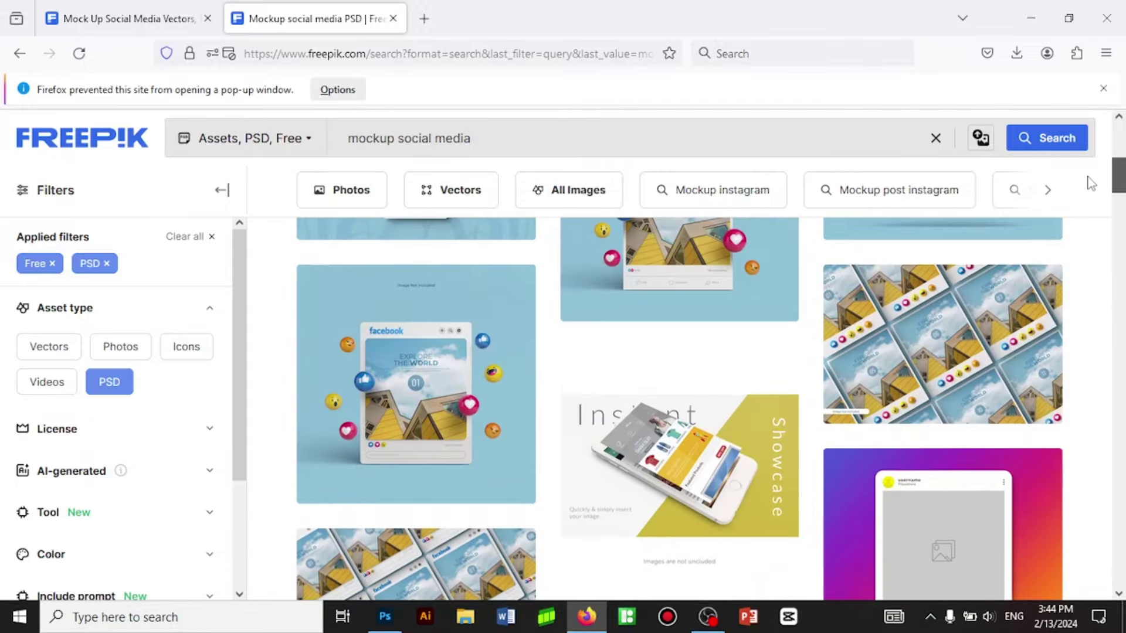
{"action": "mouse_move", "coordinate": [415, 384]}
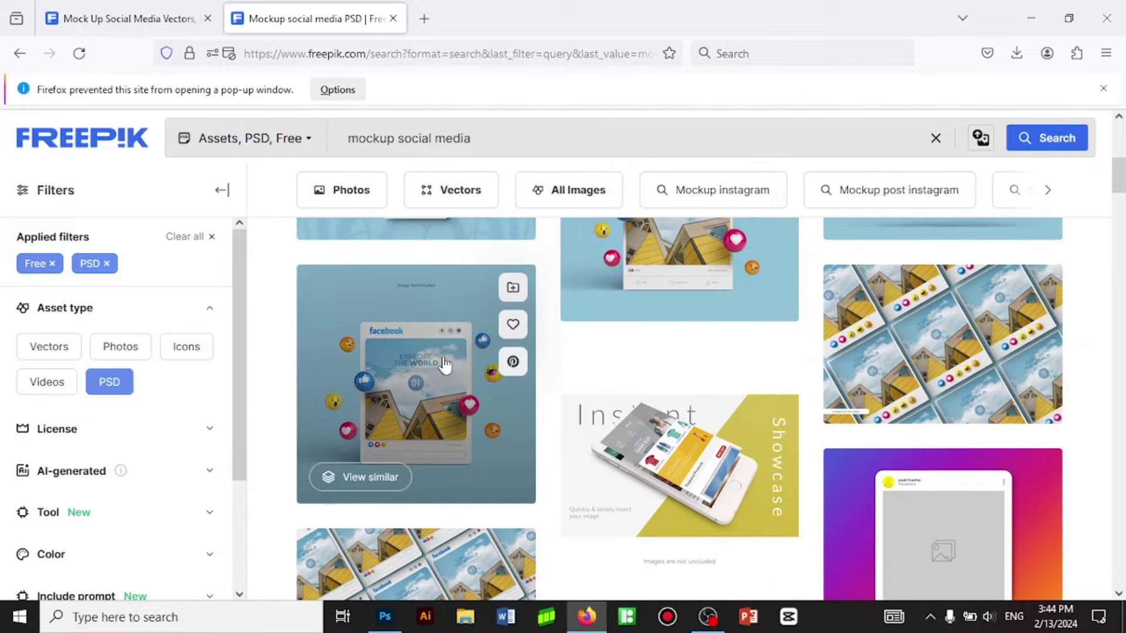
Step: Download the 3D rendered Facebook post mockup as a ZIP, then switch to Photoshop's 388.psd
{"action": "left_click", "coordinate": [429, 328]}
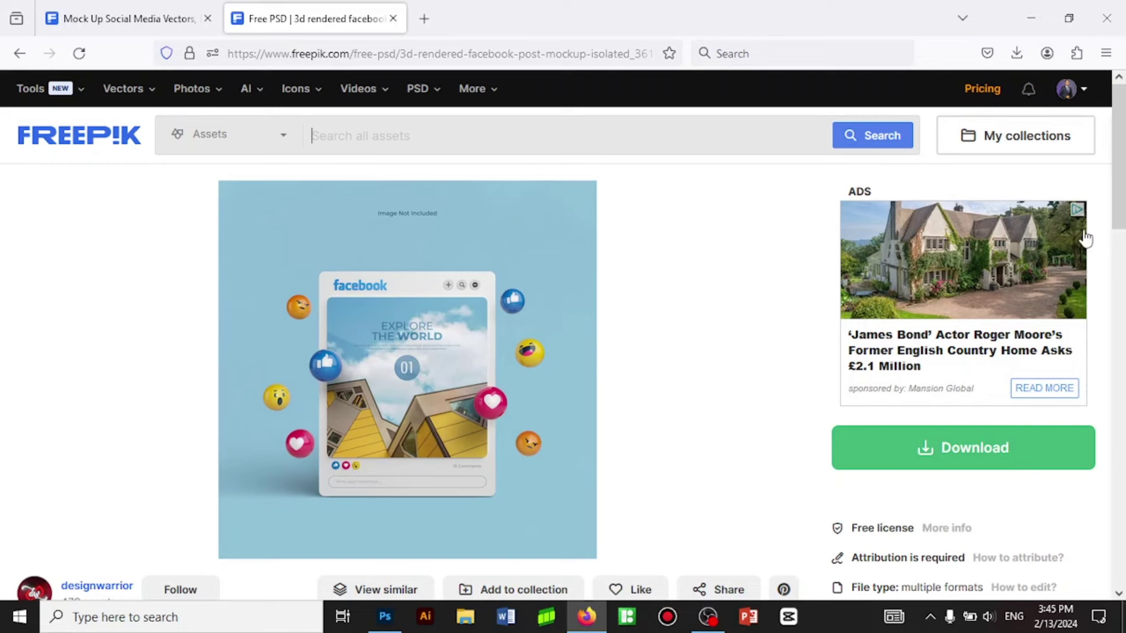
{"action": "left_click_drag", "start_coordinate": [1123, 142], "coordinate": [1123, 170]}
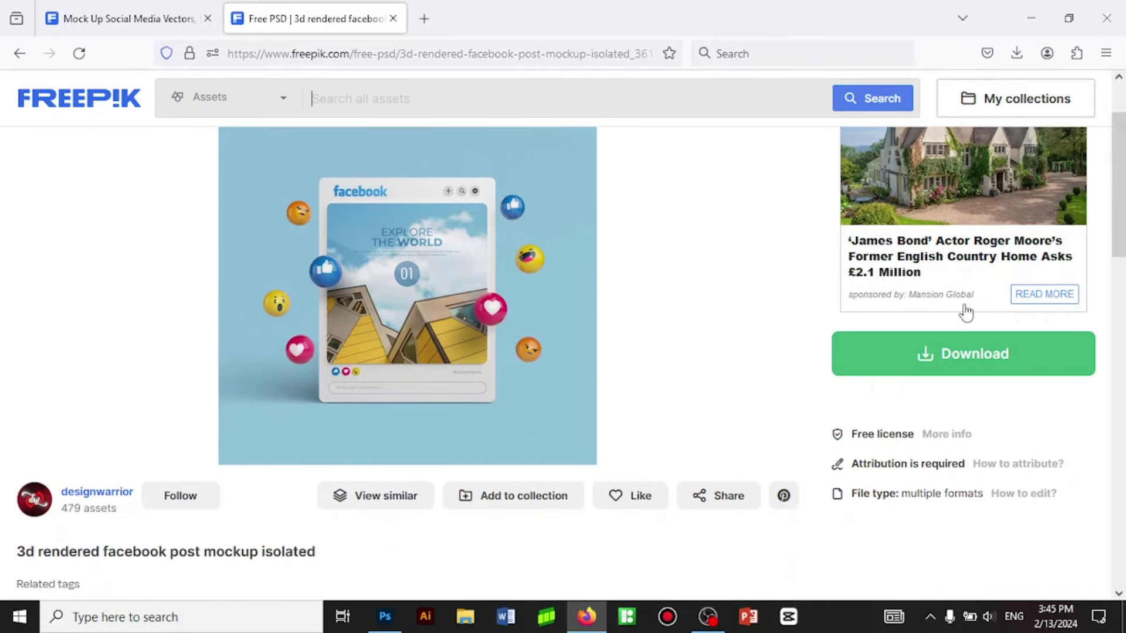
{"action": "left_click", "coordinate": [920, 355]}
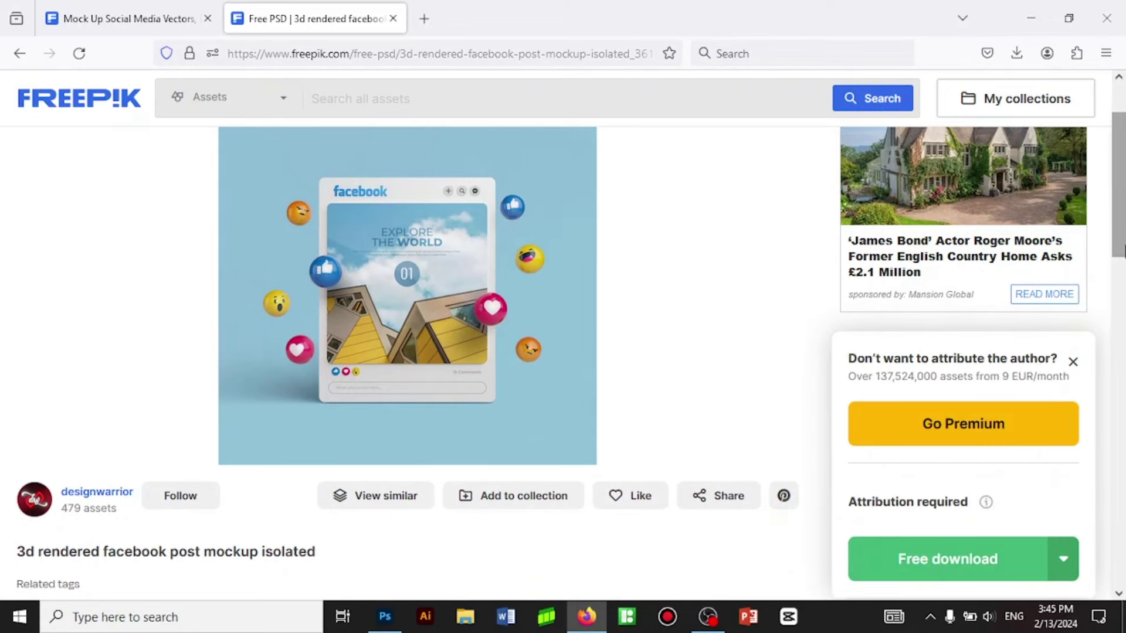
{"action": "left_click_drag", "start_coordinate": [1121, 247], "coordinate": [1121, 313]}
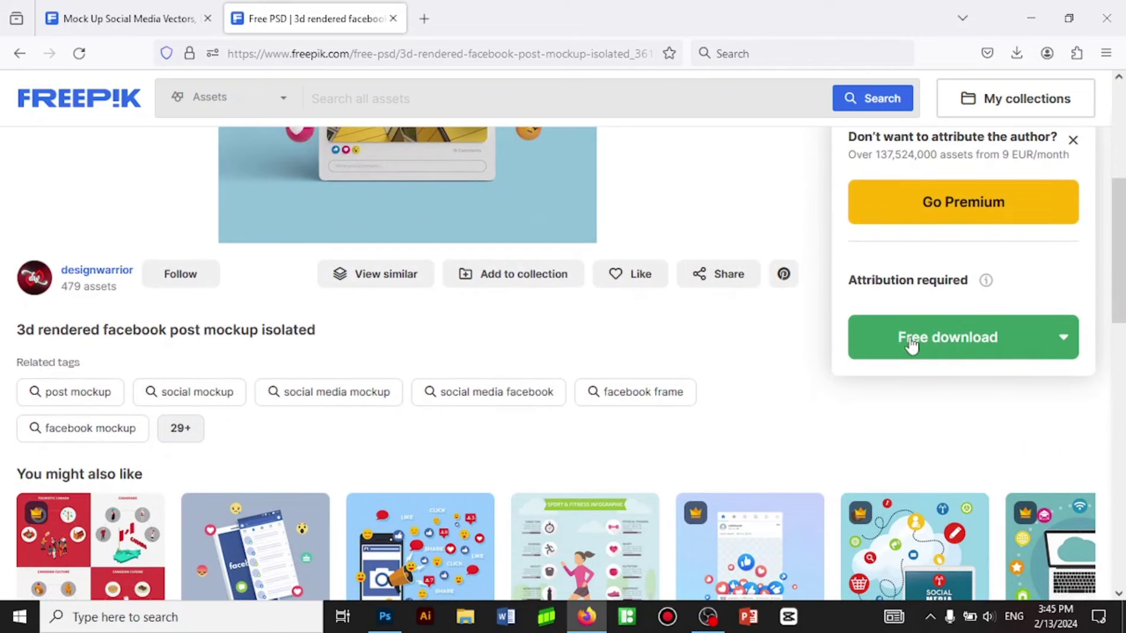
{"action": "left_click", "coordinate": [1064, 343]}
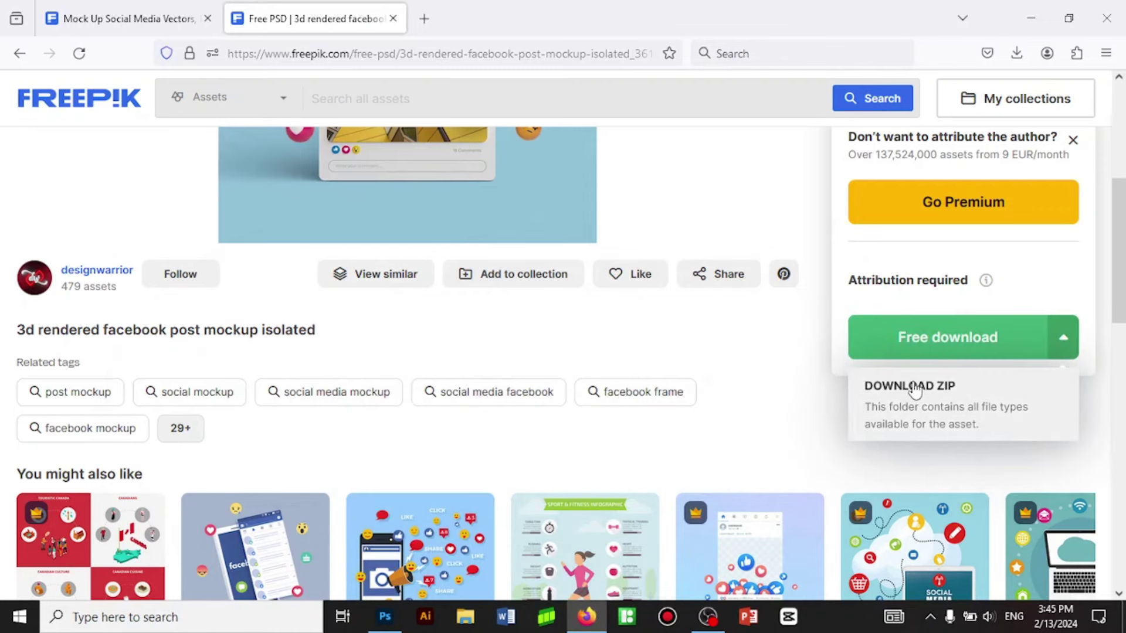
{"action": "left_click", "coordinate": [897, 340]}
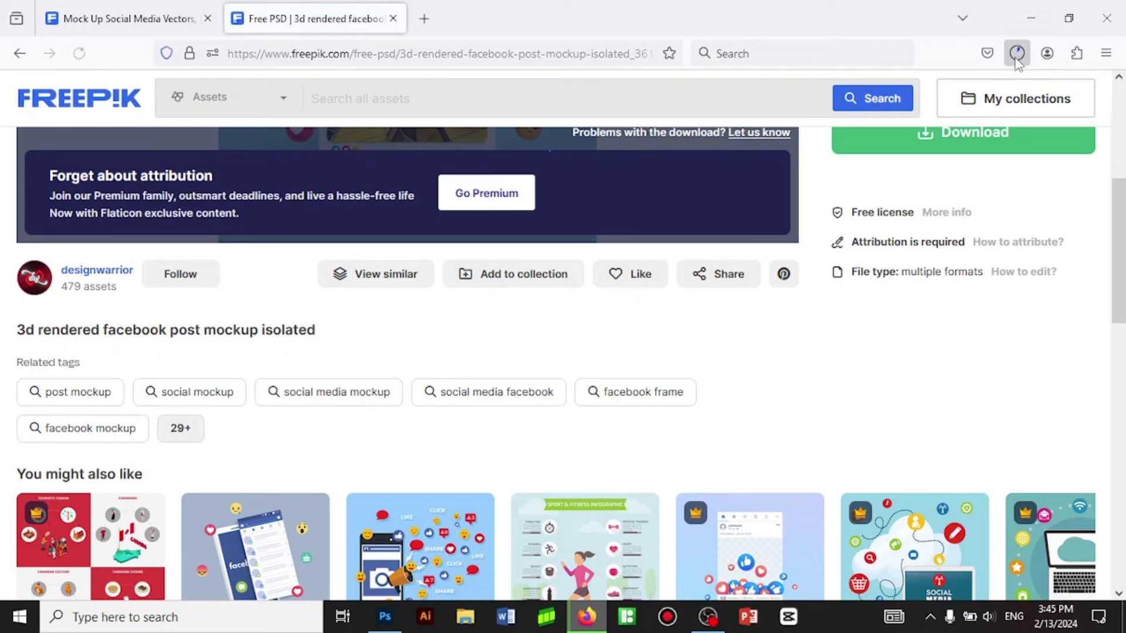
{"action": "left_click", "coordinate": [1015, 58]}
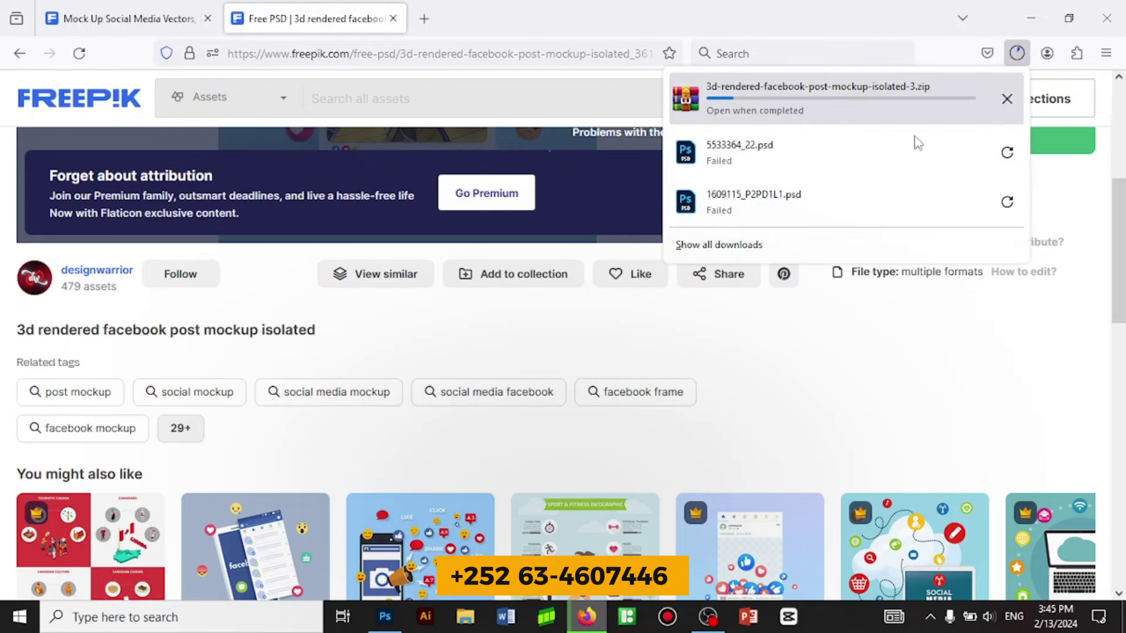
{"action": "left_click", "coordinate": [385, 622]}
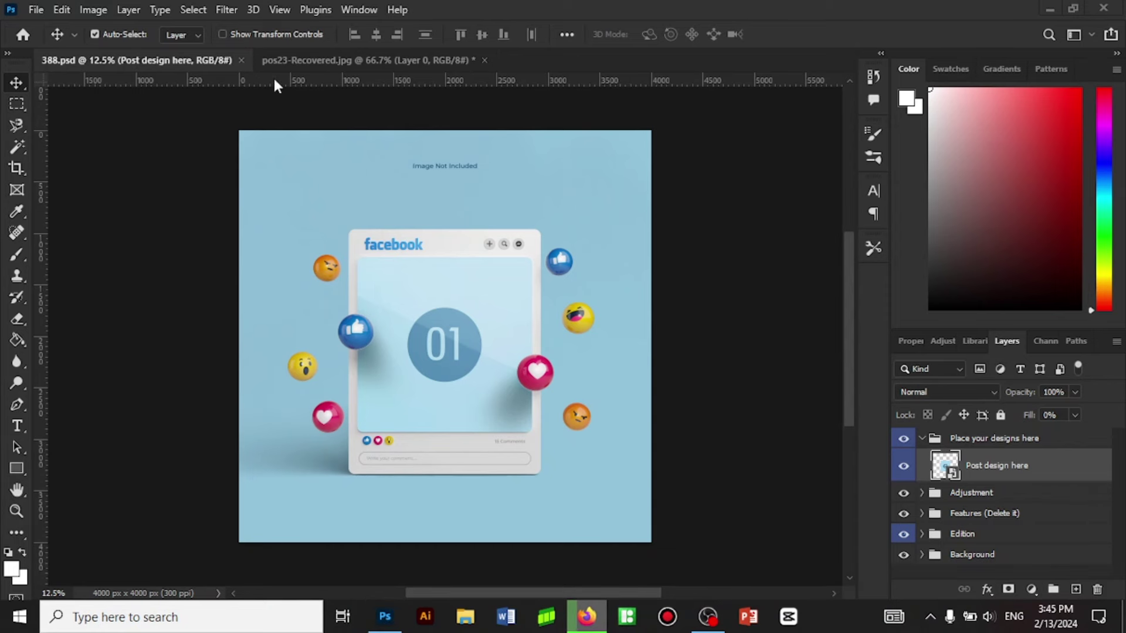
Step: Switch to the pos23-Recovered.jpg pizza poster document
{"action": "left_click", "coordinate": [305, 55]}
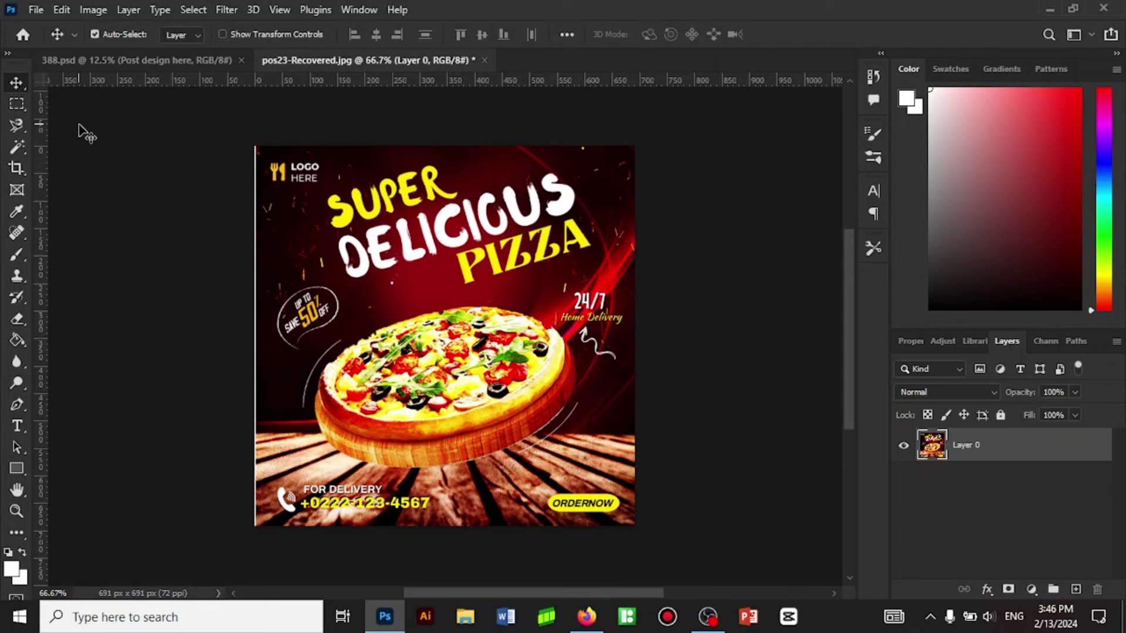
Step: Return to the 388.psd Facebook mockup document
{"action": "left_click", "coordinate": [105, 58]}
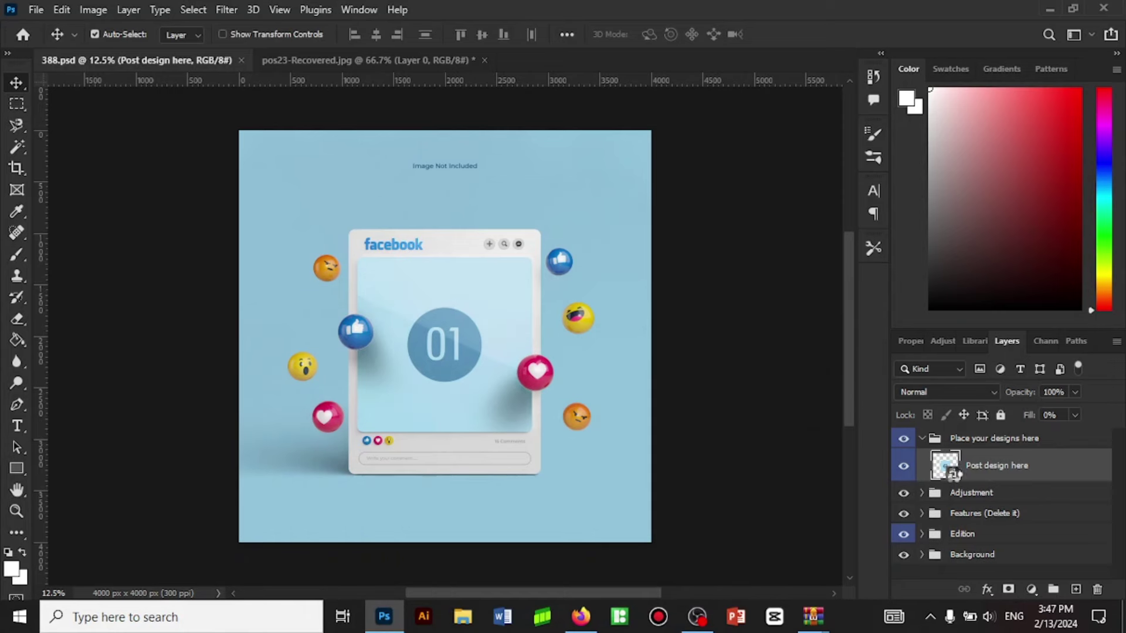
Step: Open the Post design here smart object as Your post1.psb and compare the document tabs
{"action": "double_click", "coordinate": [954, 474]}
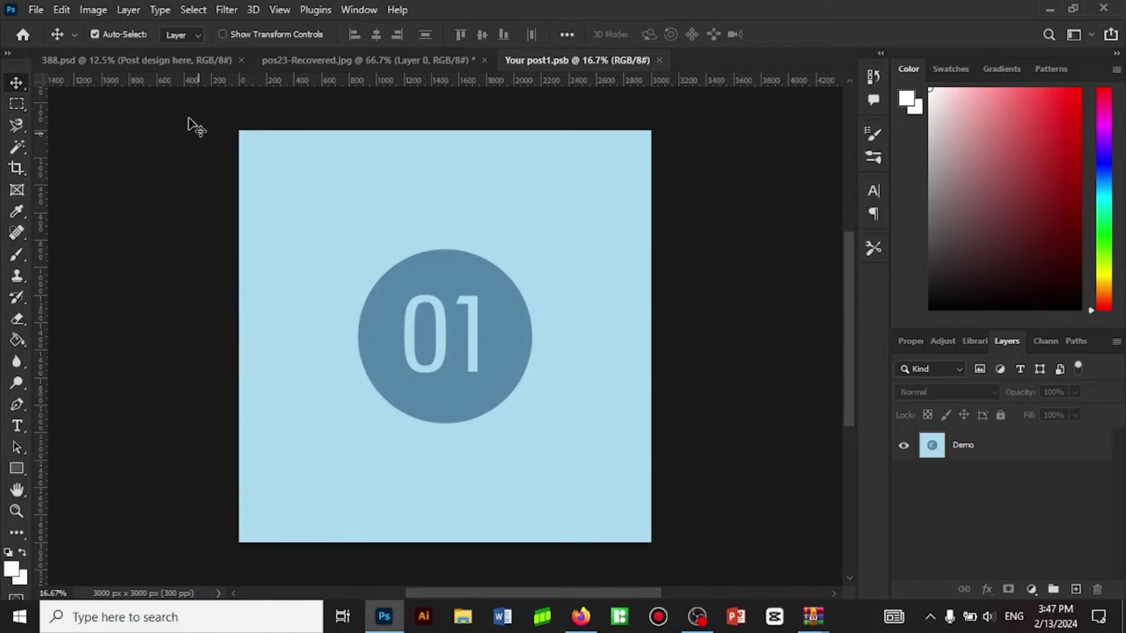
{"action": "left_click", "coordinate": [151, 61]}
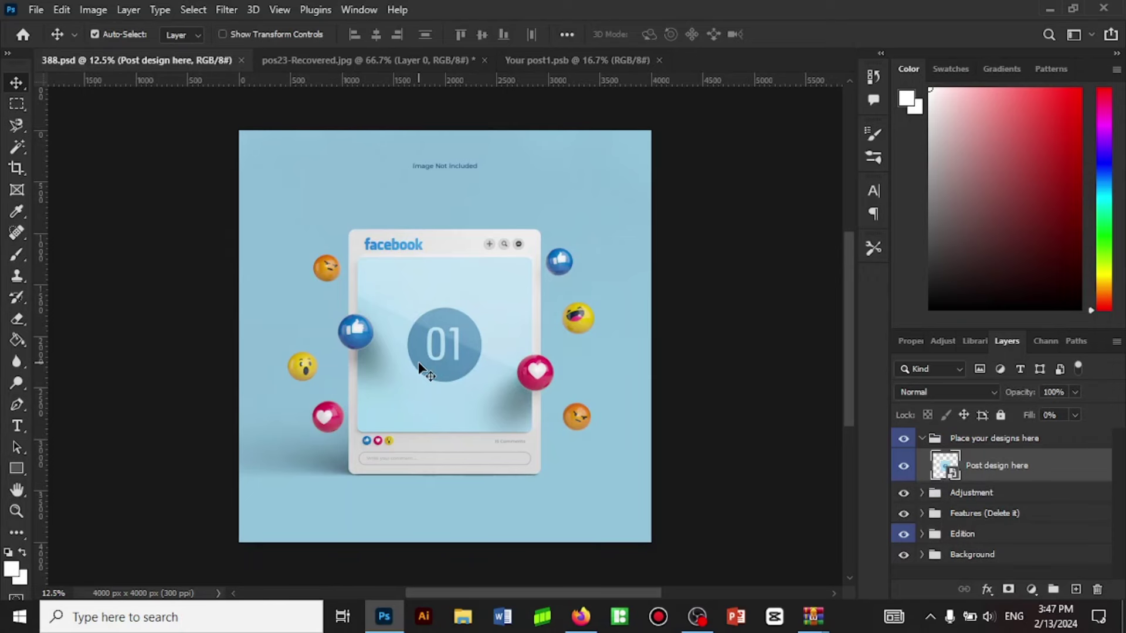
{"action": "left_click", "coordinate": [556, 61]}
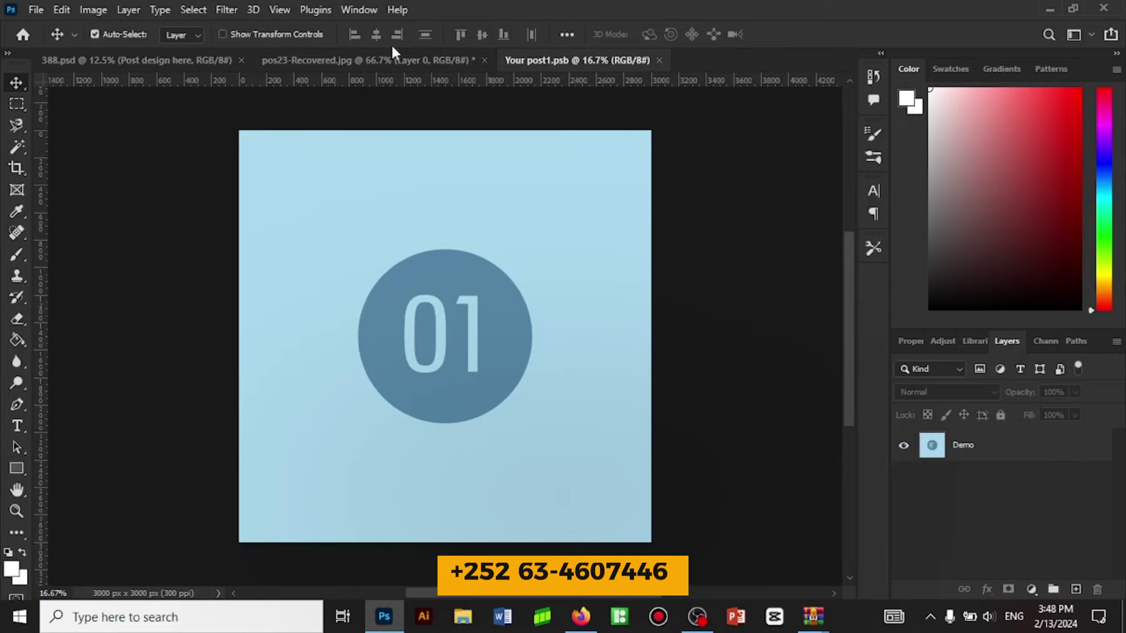
{"action": "left_click", "coordinate": [361, 61]}
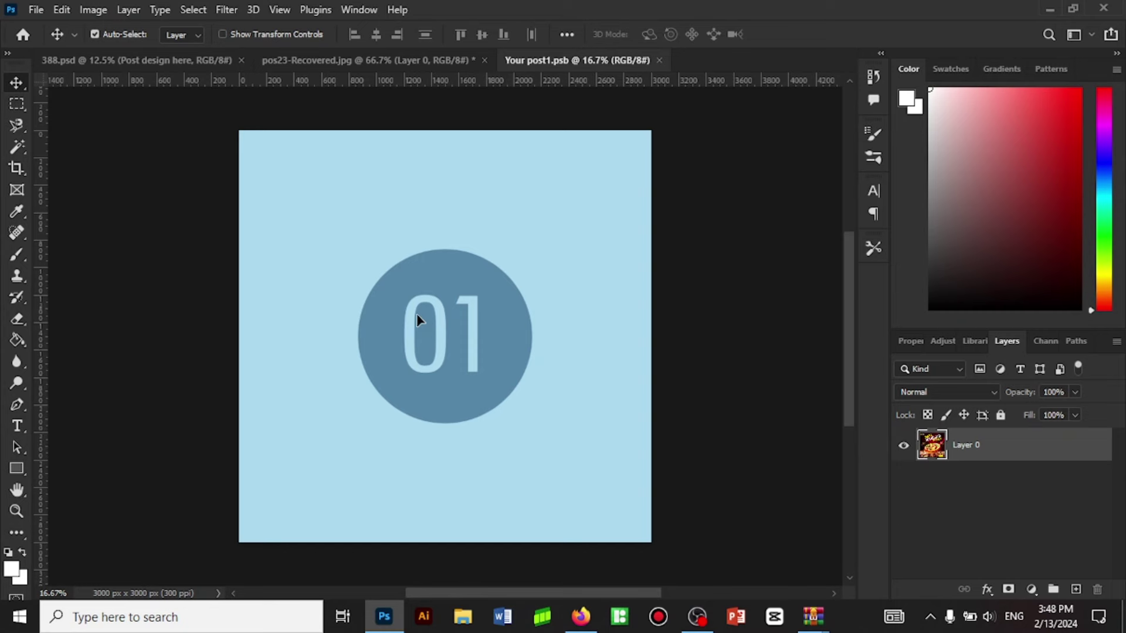
Step: Copy the pizza poster into Your post1.psb and scale it to fill the square canvas
{"action": "left_click_drag", "start_coordinate": [482, 125], "coordinate": [416, 320]}
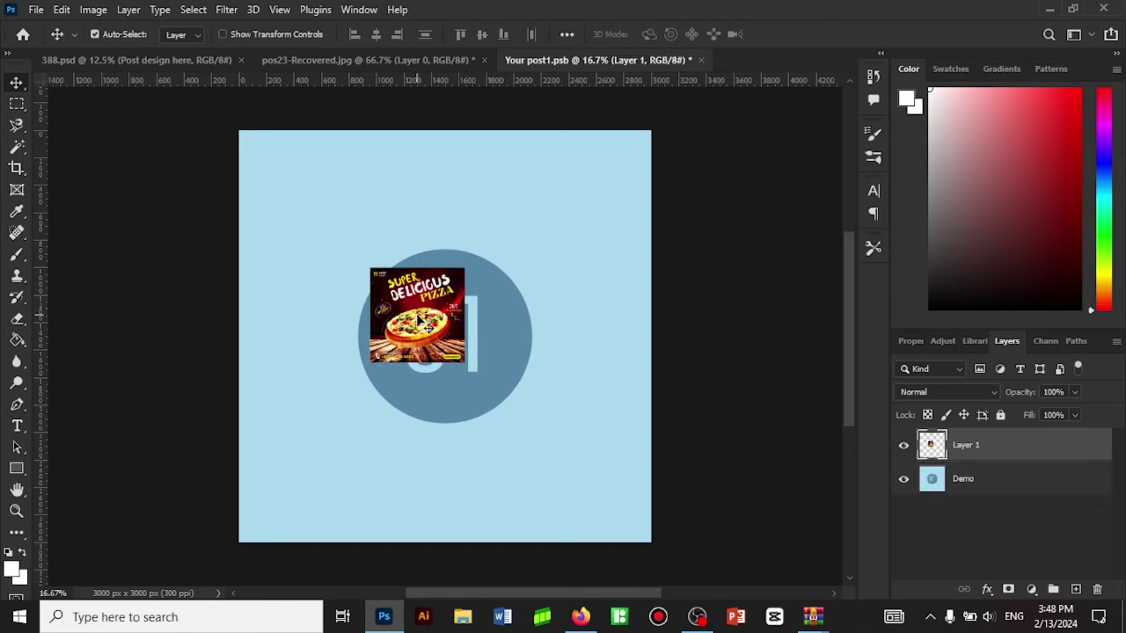
{"action": "key", "text": "ctrl"}
{"action": "key", "text": "ctrl+t"}
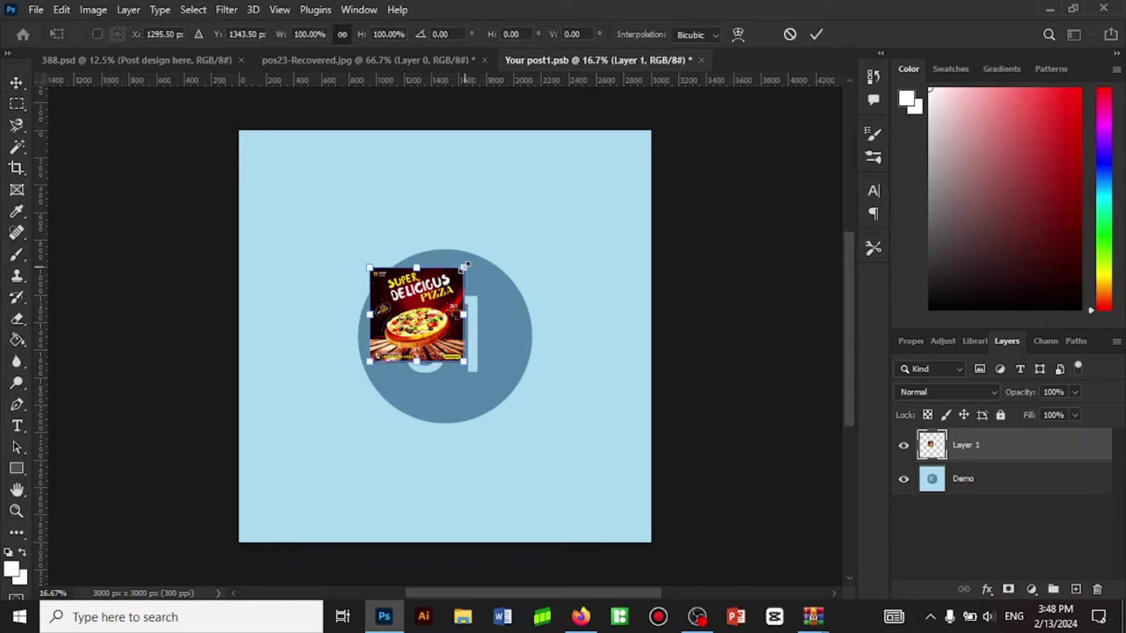
{"action": "mouse_move", "coordinate": [476, 254]}
{"action": "left_mouse_down"}
{"action": "mouse_move", "coordinate": [652, 129]}
{"action": "mouse_move", "coordinate": [623, 156]}
{"action": "left_mouse_up"}
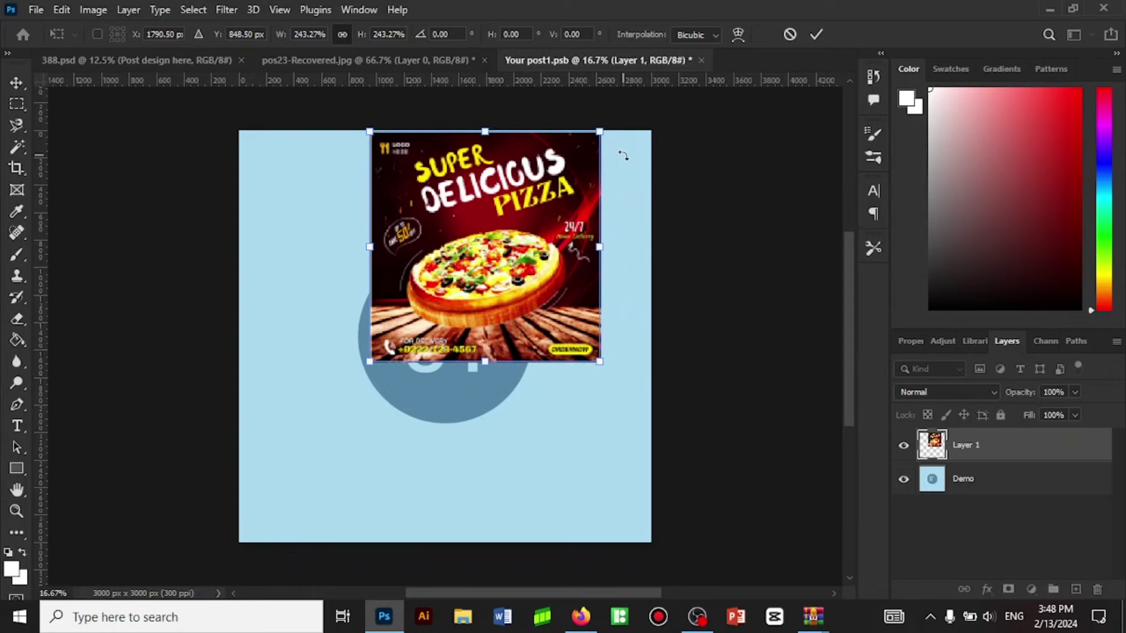
{"action": "left_click_drag", "start_coordinate": [370, 361], "coordinate": [252, 509]}
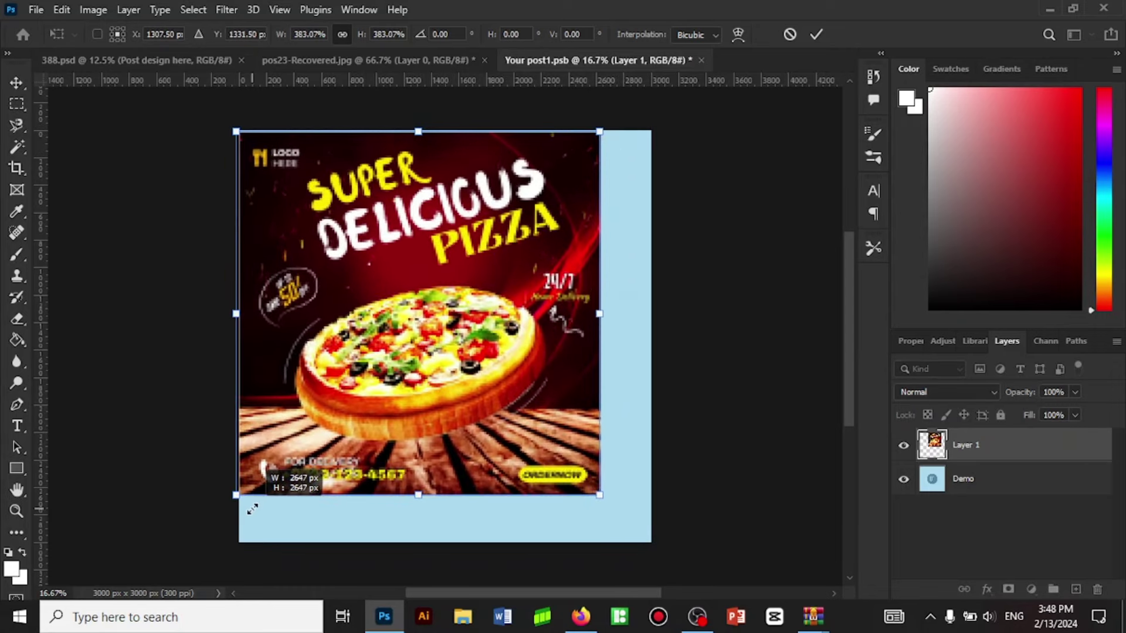
{"action": "left_click_drag", "start_coordinate": [599, 494], "coordinate": [669, 529]}
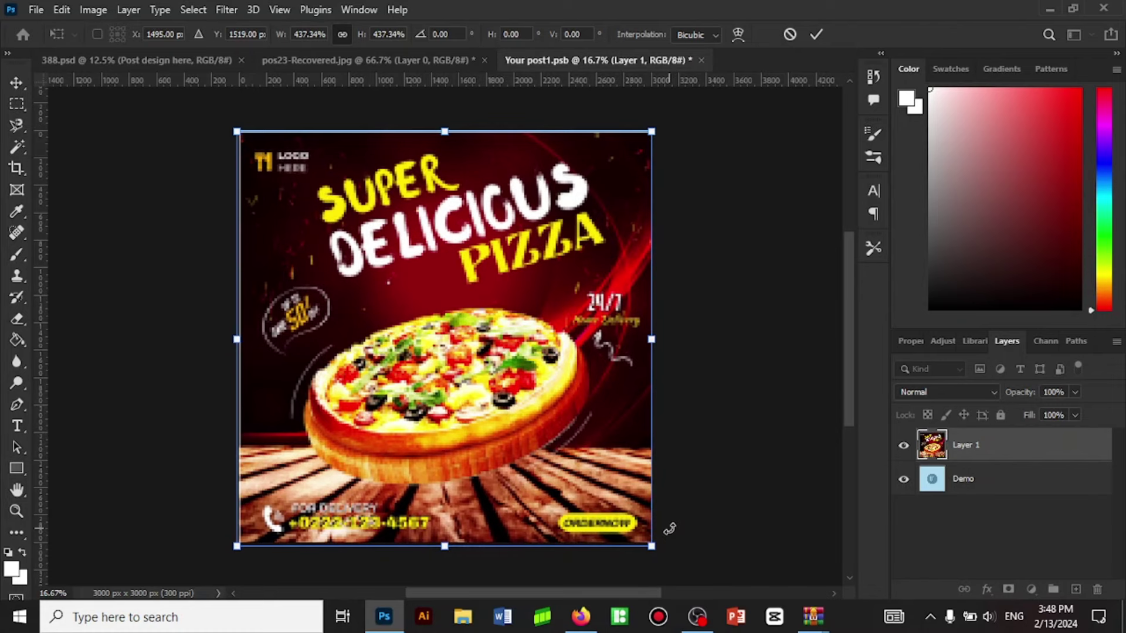
{"action": "key", "text": "Up"}
{"action": "key", "text": "Up"}
{"action": "key", "text": "Up"}
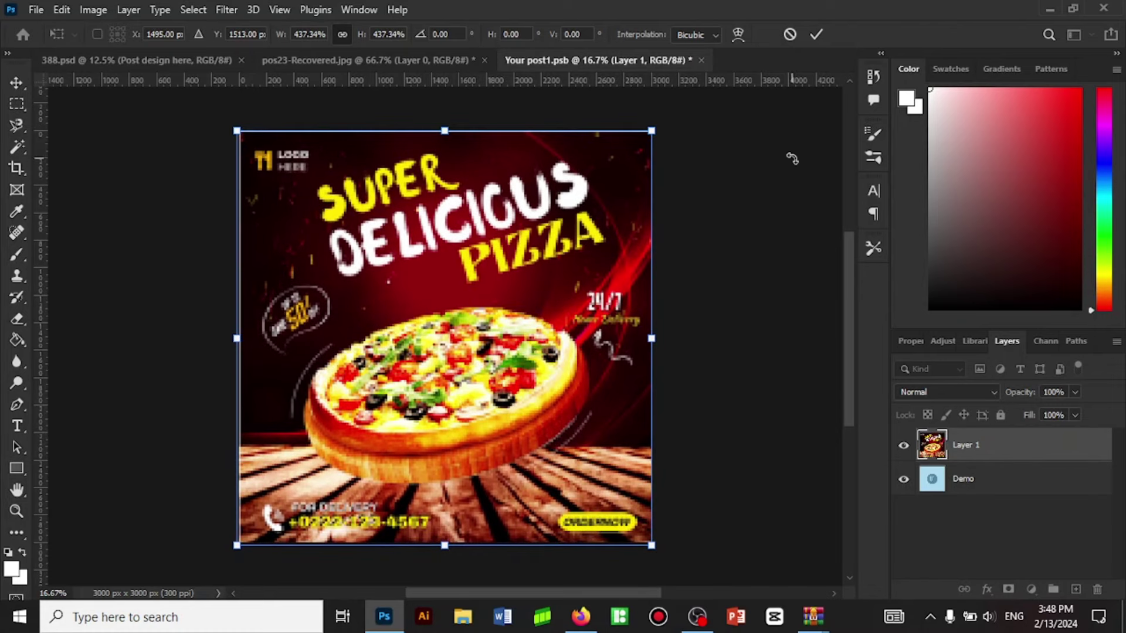
{"action": "left_click", "coordinate": [815, 34]}
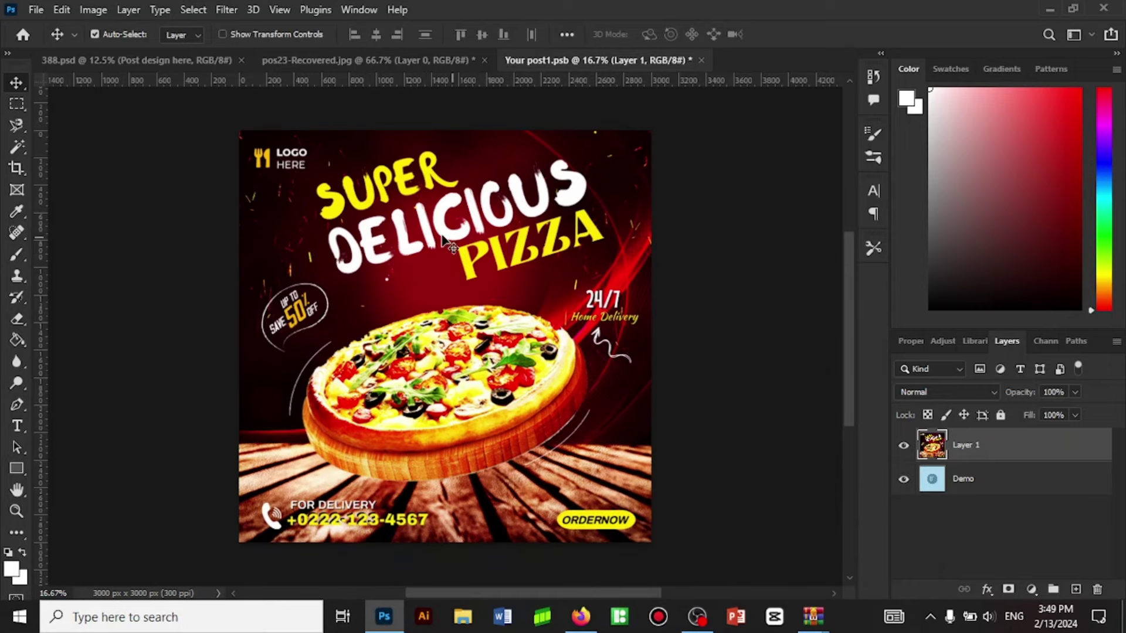
Step: Check 388.psd, then close Your post1.psb, bringing up the save-changes prompt
{"action": "left_click", "coordinate": [152, 60]}
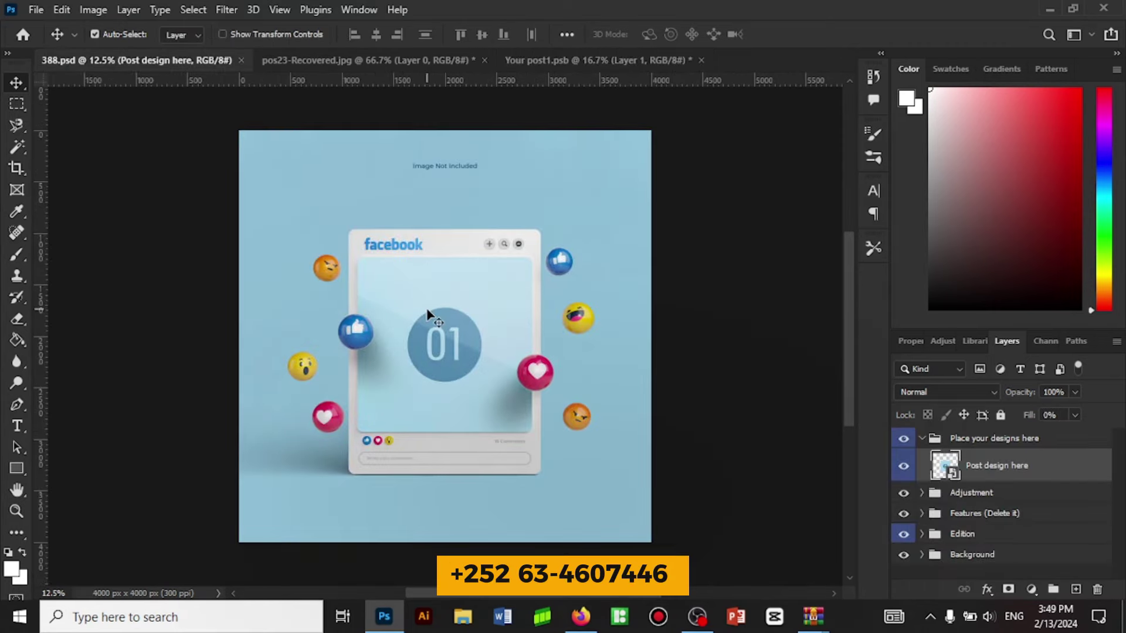
{"action": "left_click", "coordinate": [523, 65]}
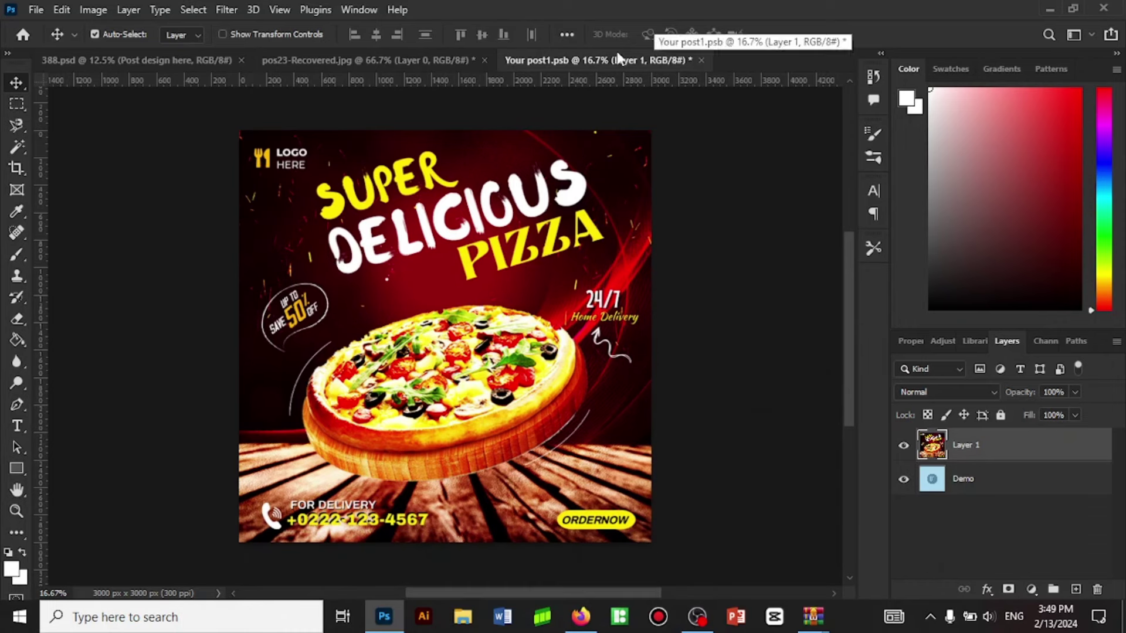
{"action": "left_click", "coordinate": [700, 60]}
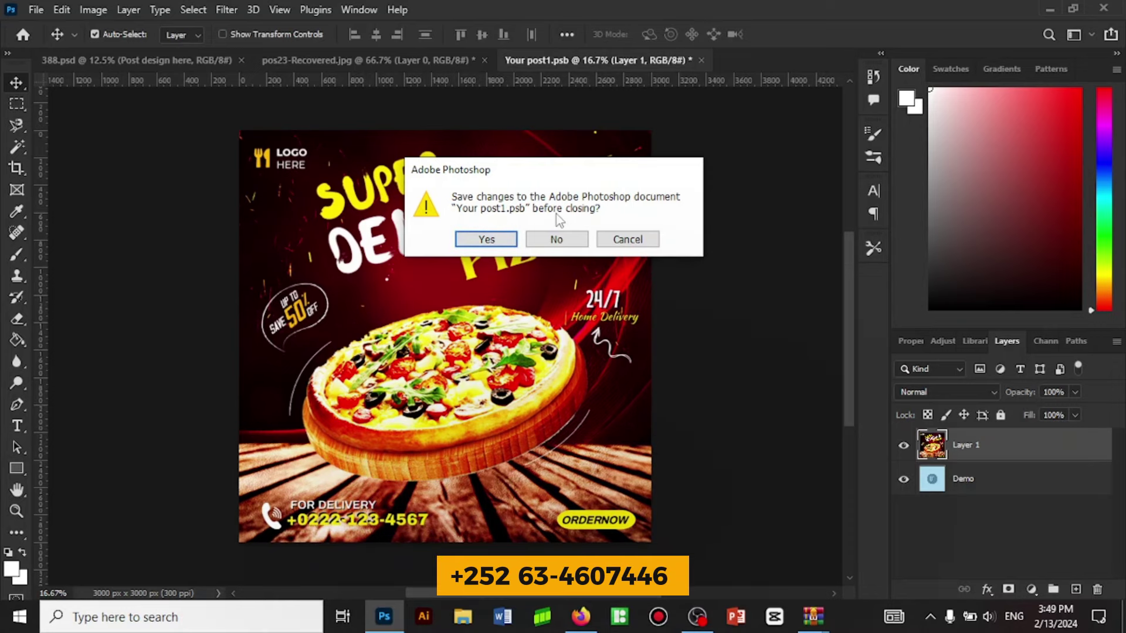
Step: Save Your post1.psb so the 388.psd mockup shows the Super Delicious Pizza design
{"action": "left_click", "coordinate": [479, 240]}
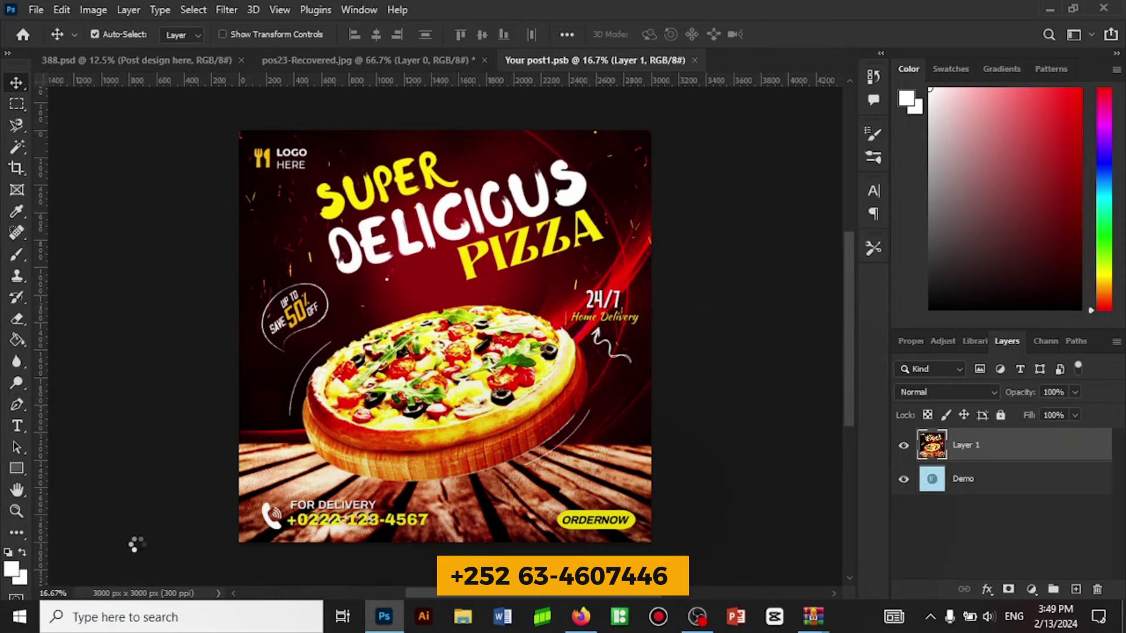
{"action": "key", "text": "ctrl+w"}
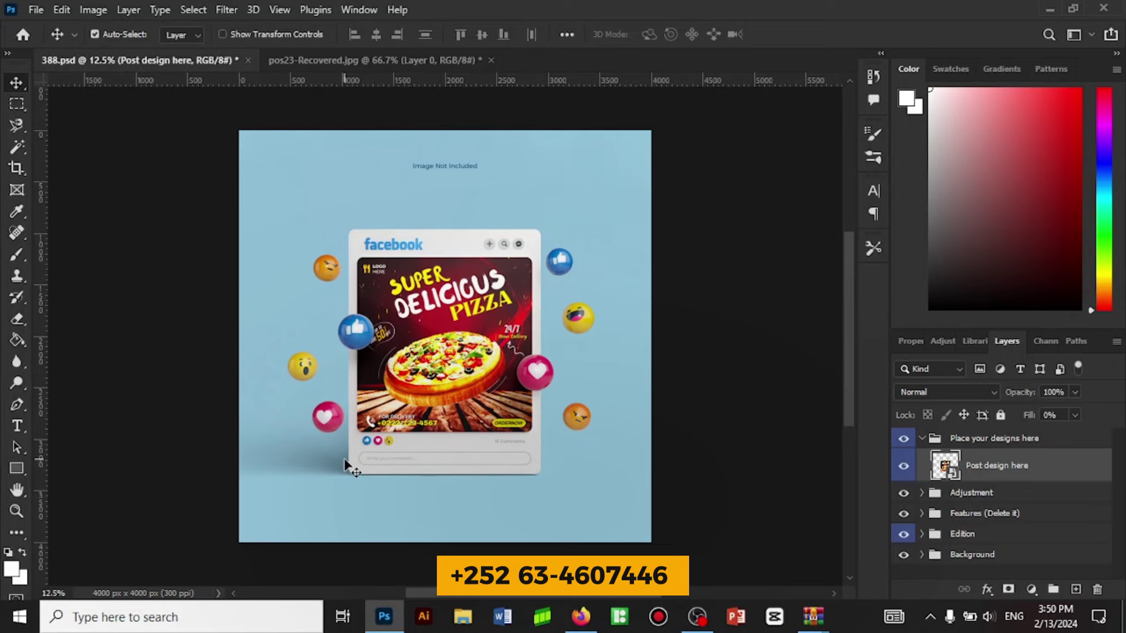
{"action": "key", "text": "ctrl"}
{"action": "scroll", "coordinate": [346, 464], "scroll_direction": "up", "scroll_amount": 1}
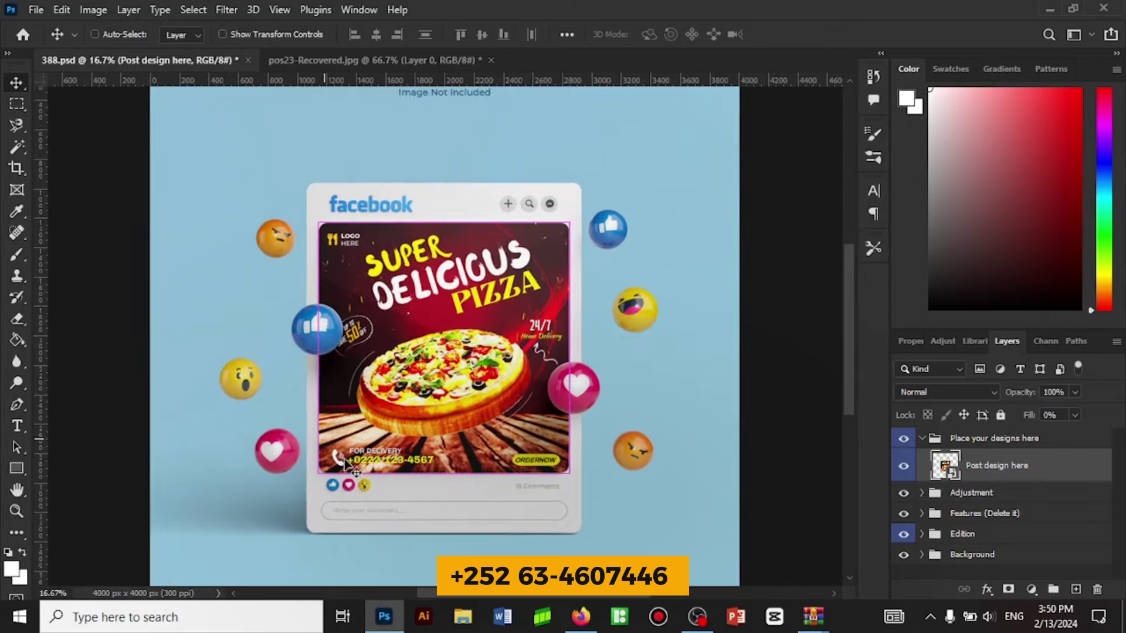
{"action": "scroll", "coordinate": [346, 465], "scroll_direction": "up", "scroll_amount": 1}
{"action": "scroll", "coordinate": [346, 465], "scroll_direction": "down", "scroll_amount": 1}
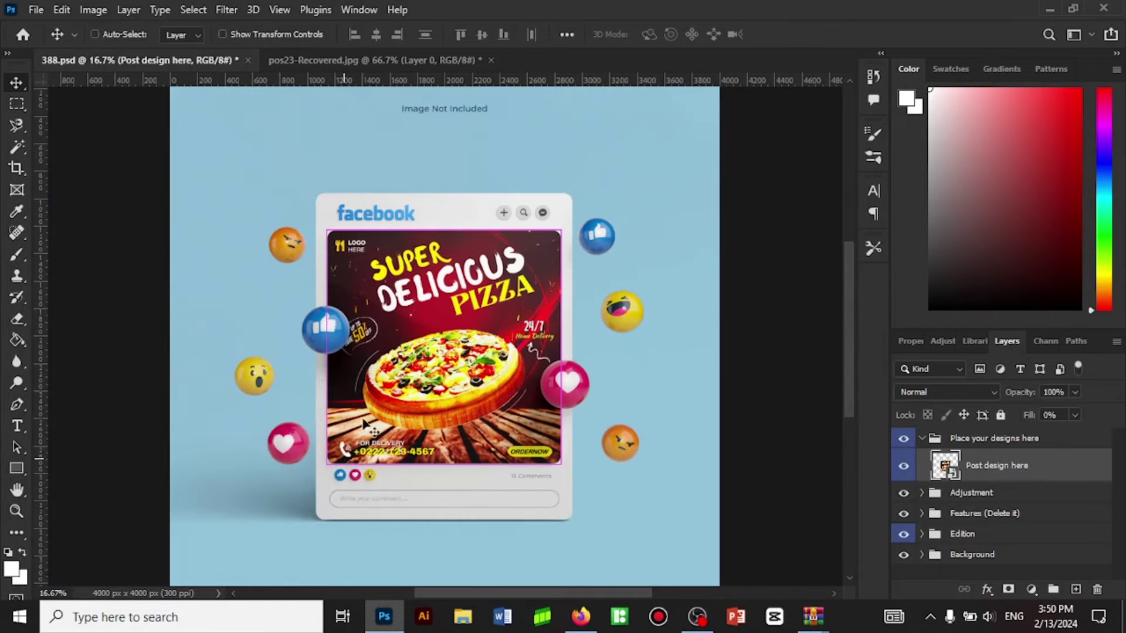